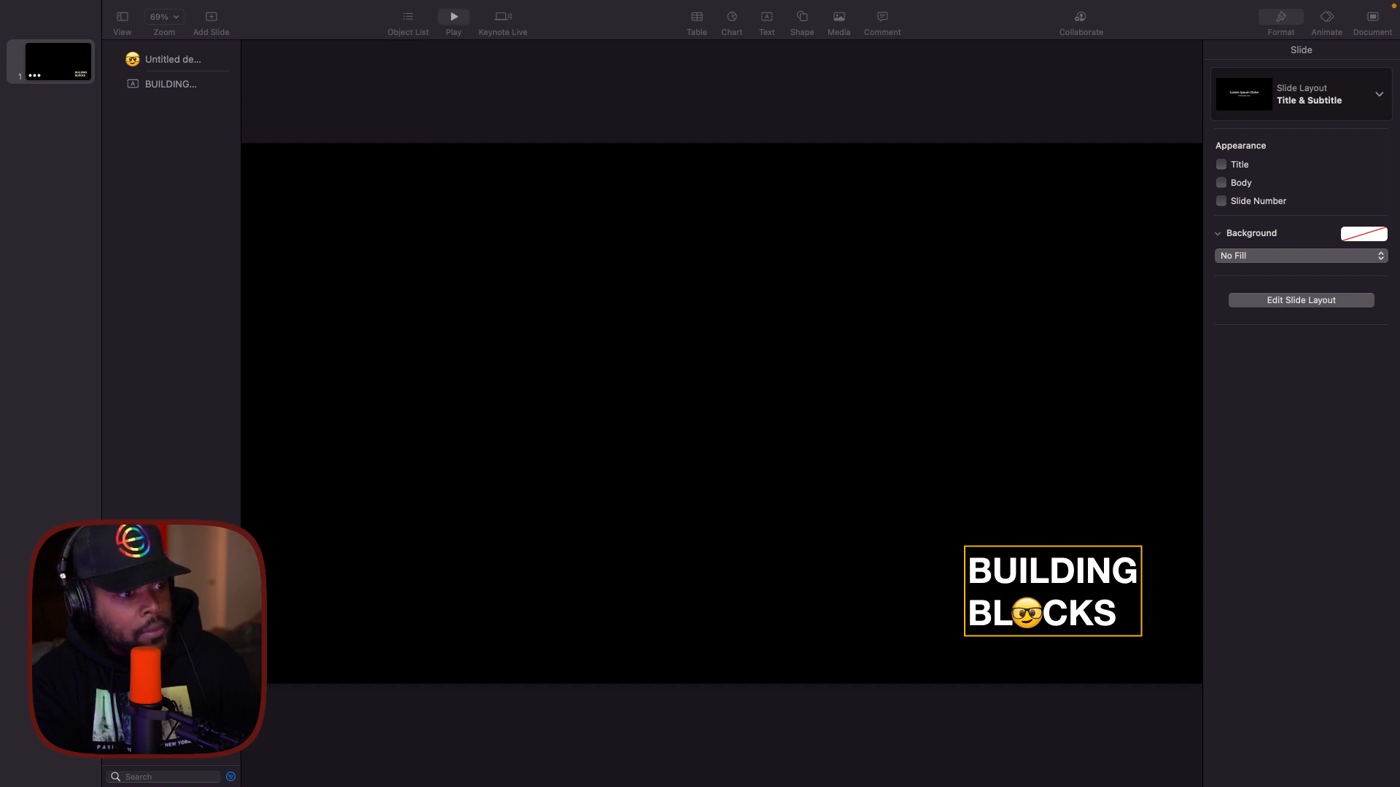
Preview the existing BUILDING BLOCKS slide as a full-screen slideshow and return to editing.
left_click(454, 19)
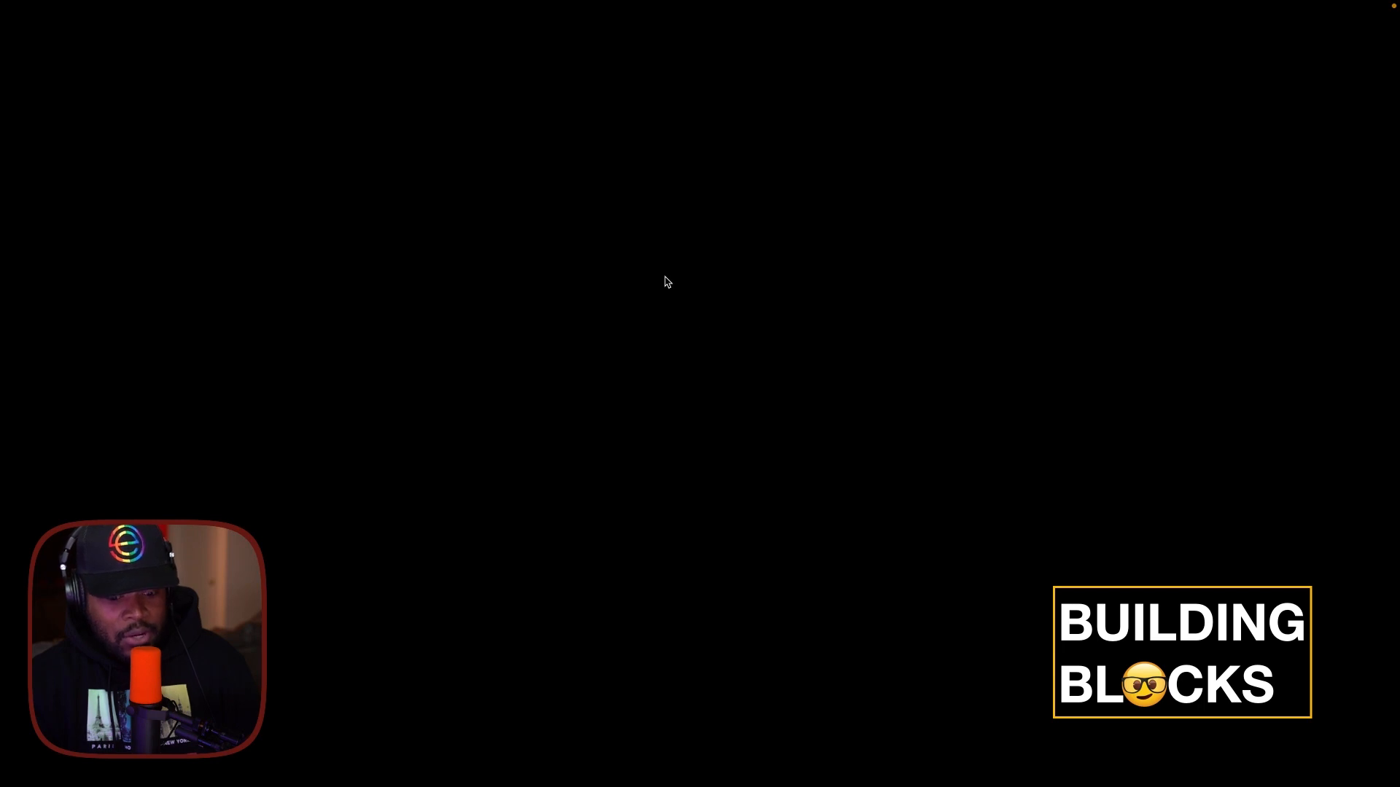
key("Escape")
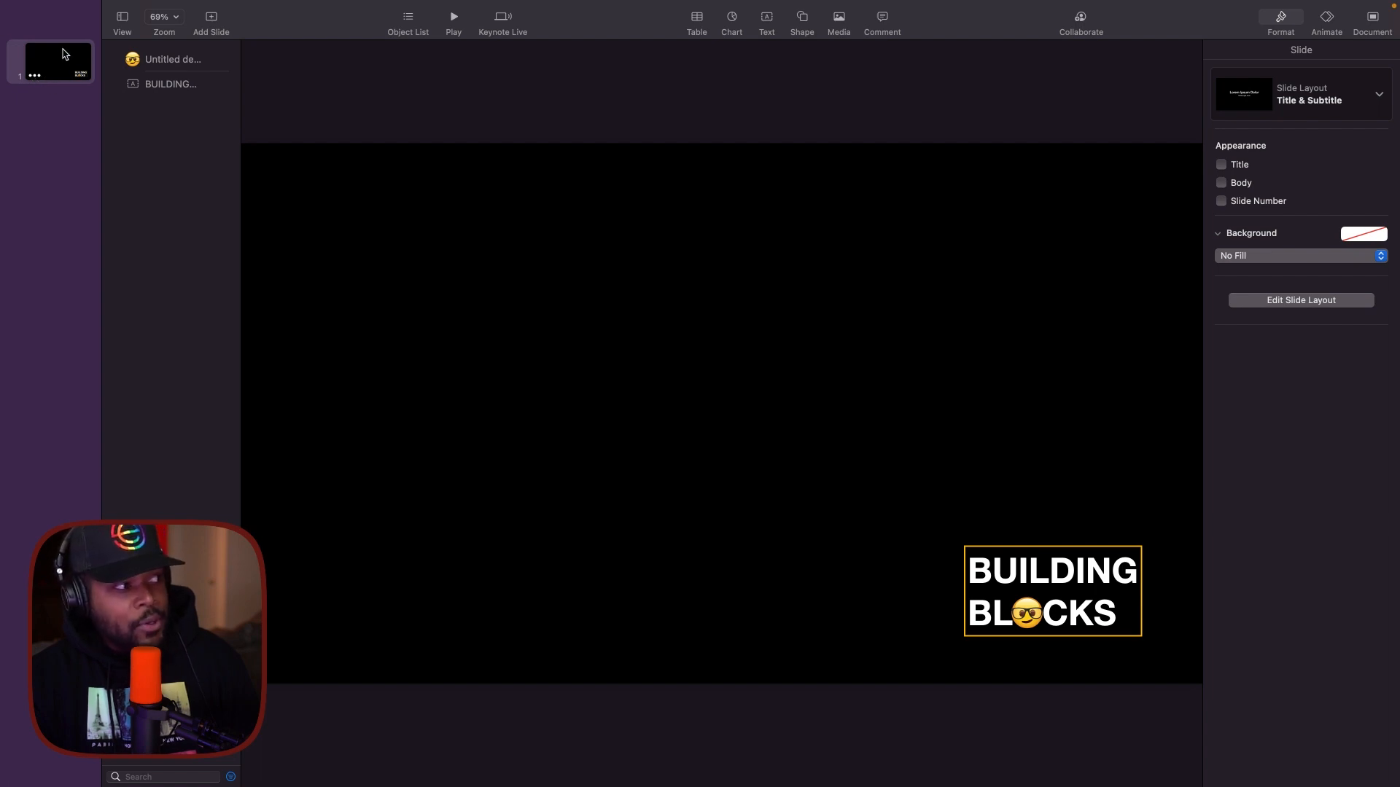
Add a new slide after slide 1 and delete its title and bullet placeholders.
left_click(37, 76)
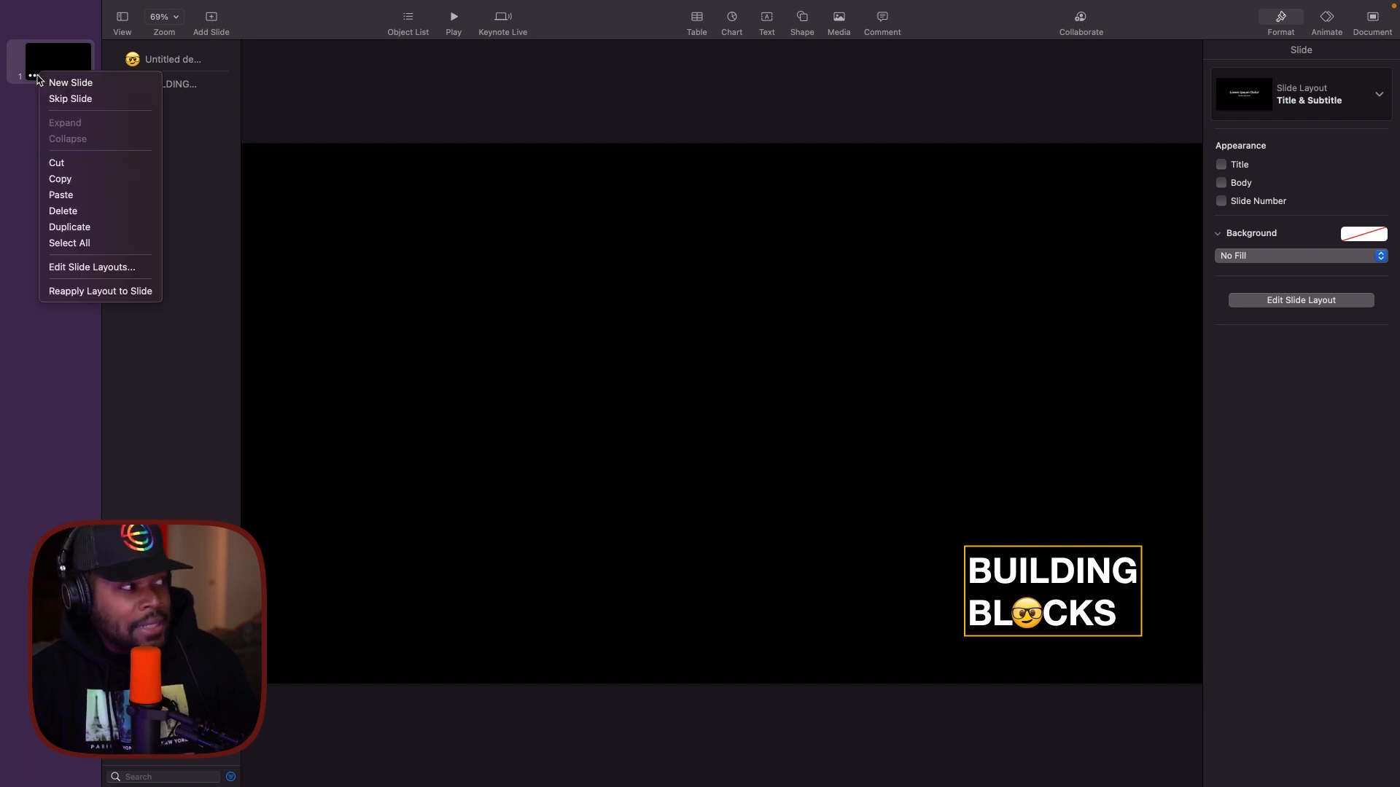
left_click(54, 84)
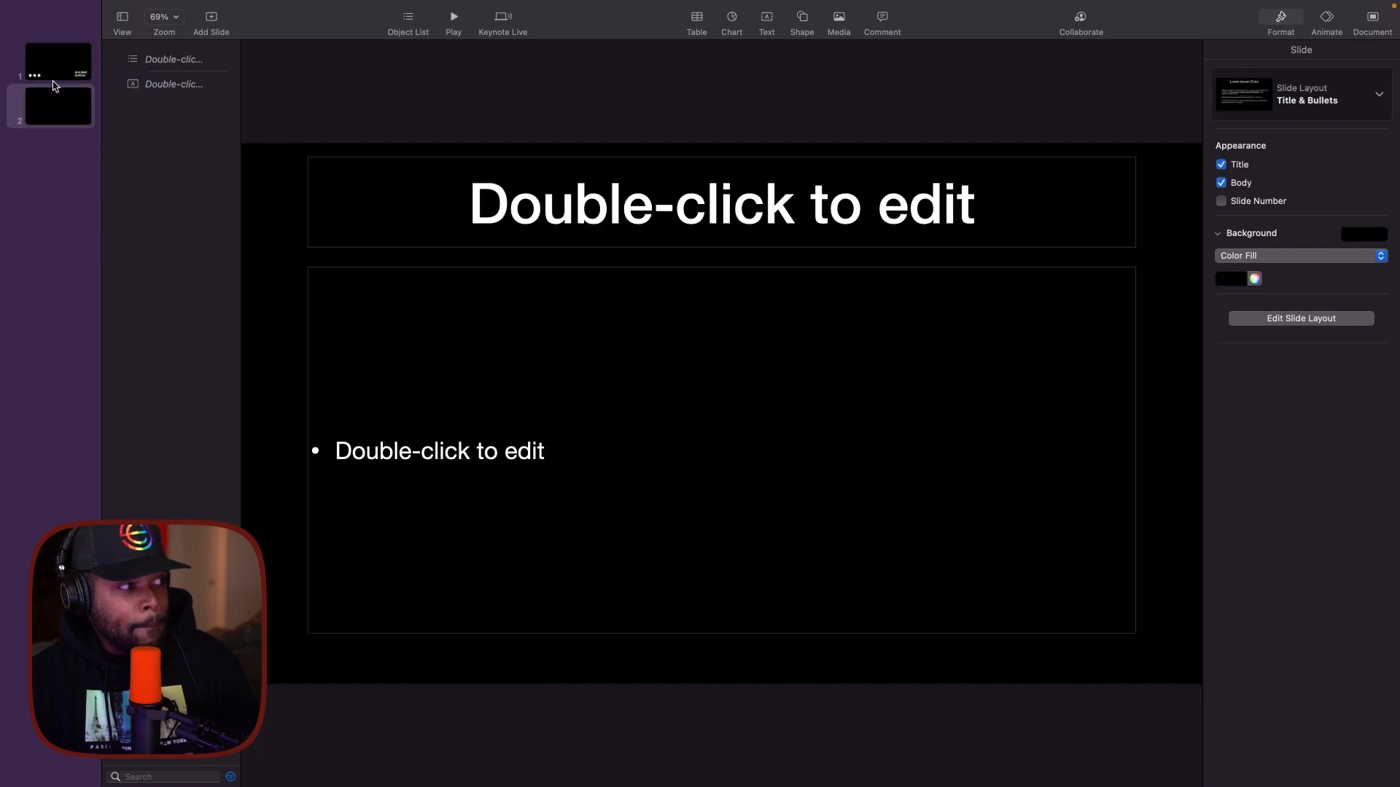
left_click(284, 236)
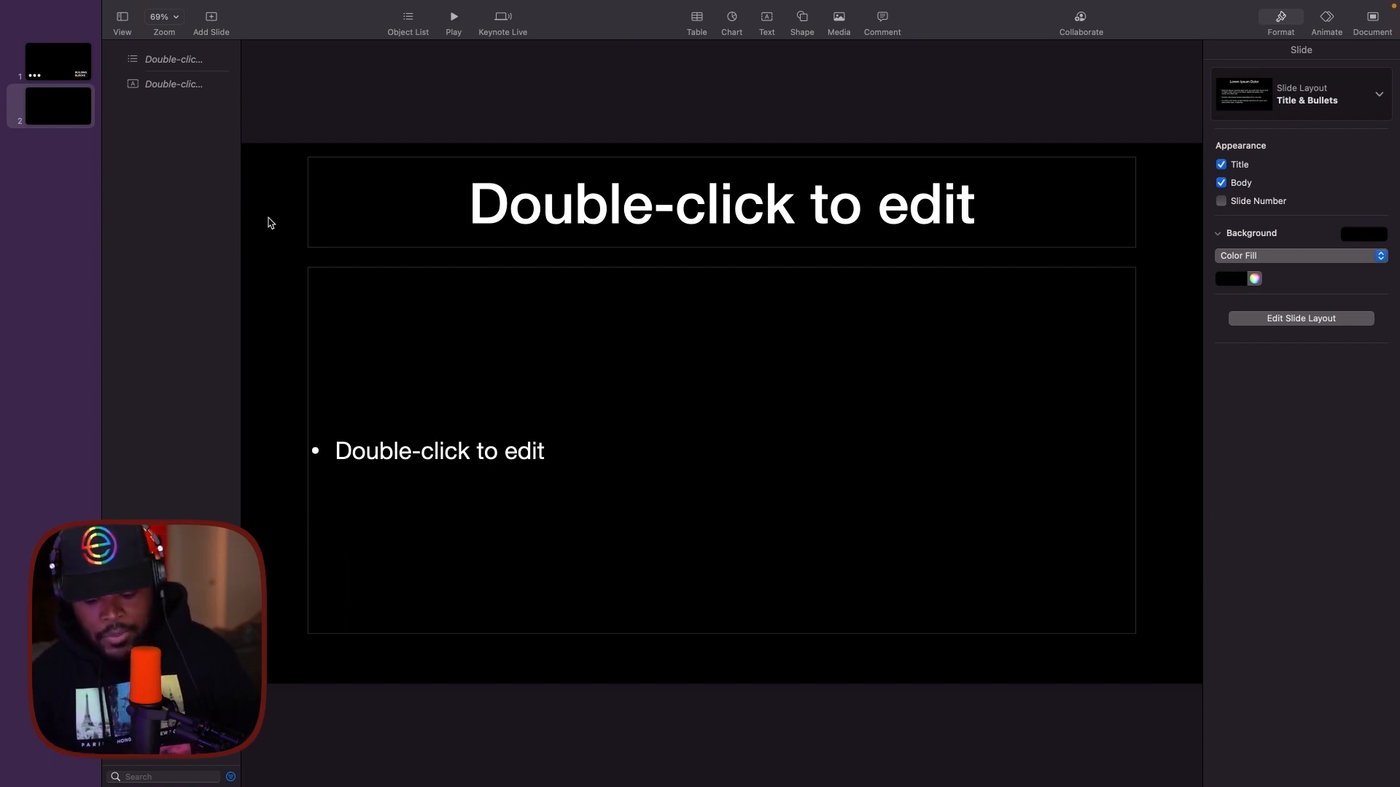
key("super+a")
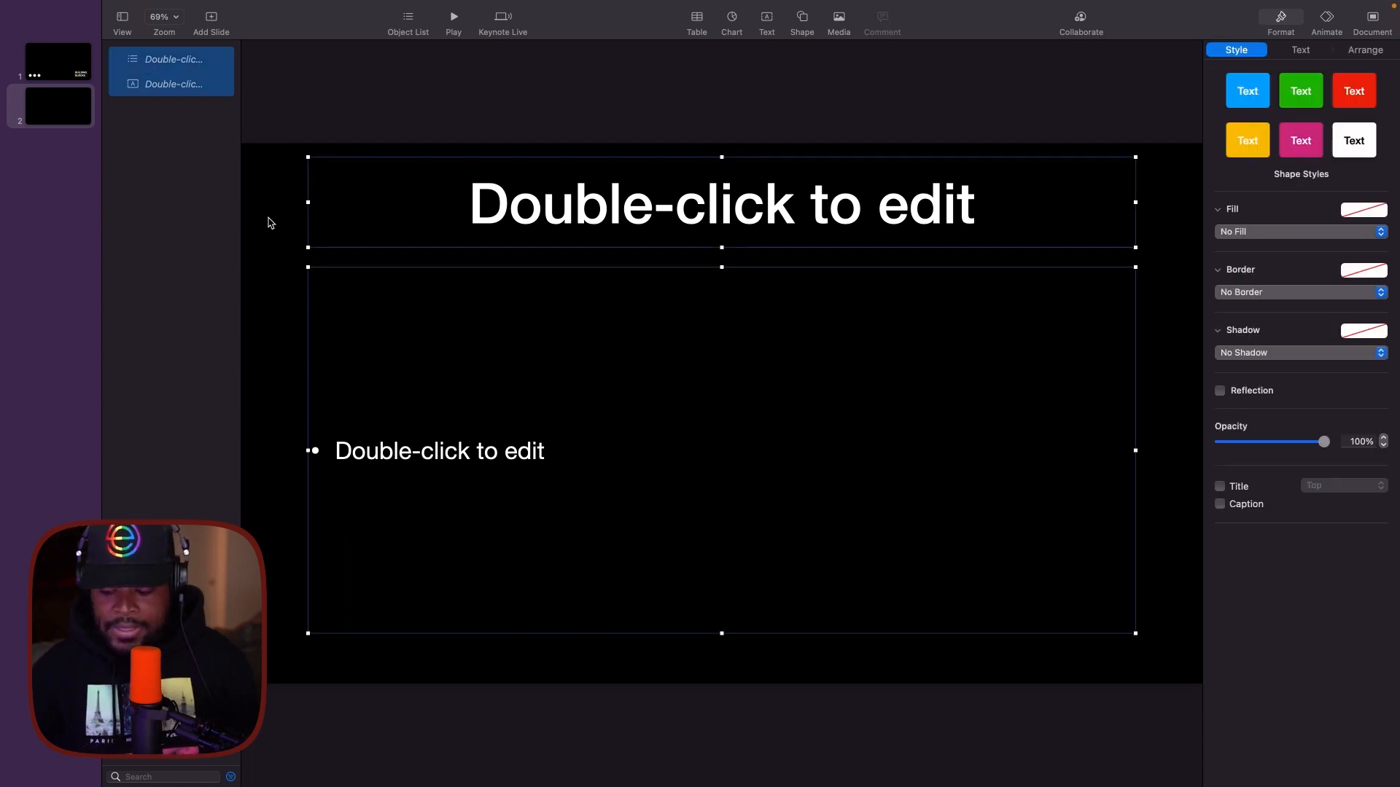
key("Delete")
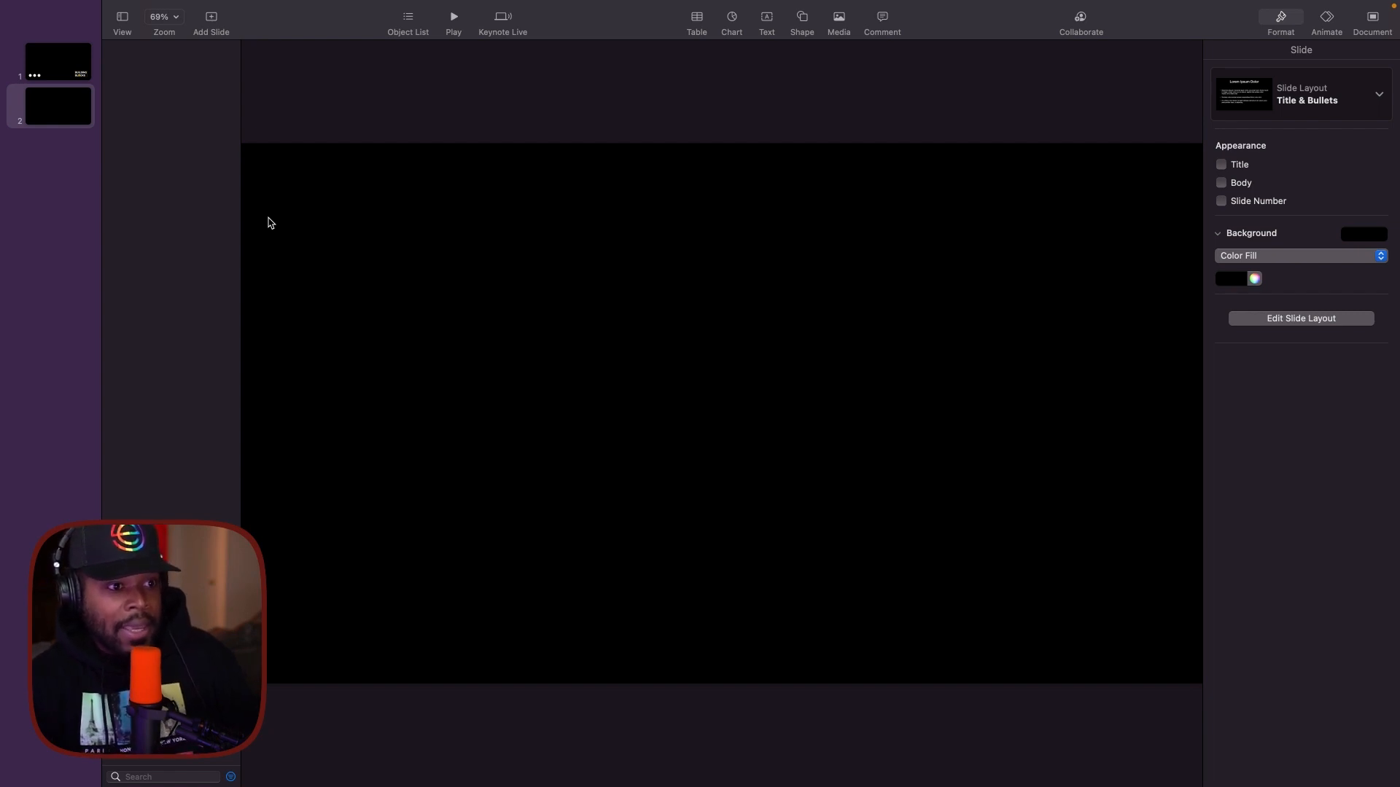
Set the new slide's background to No Fill.
left_click(1219, 235)
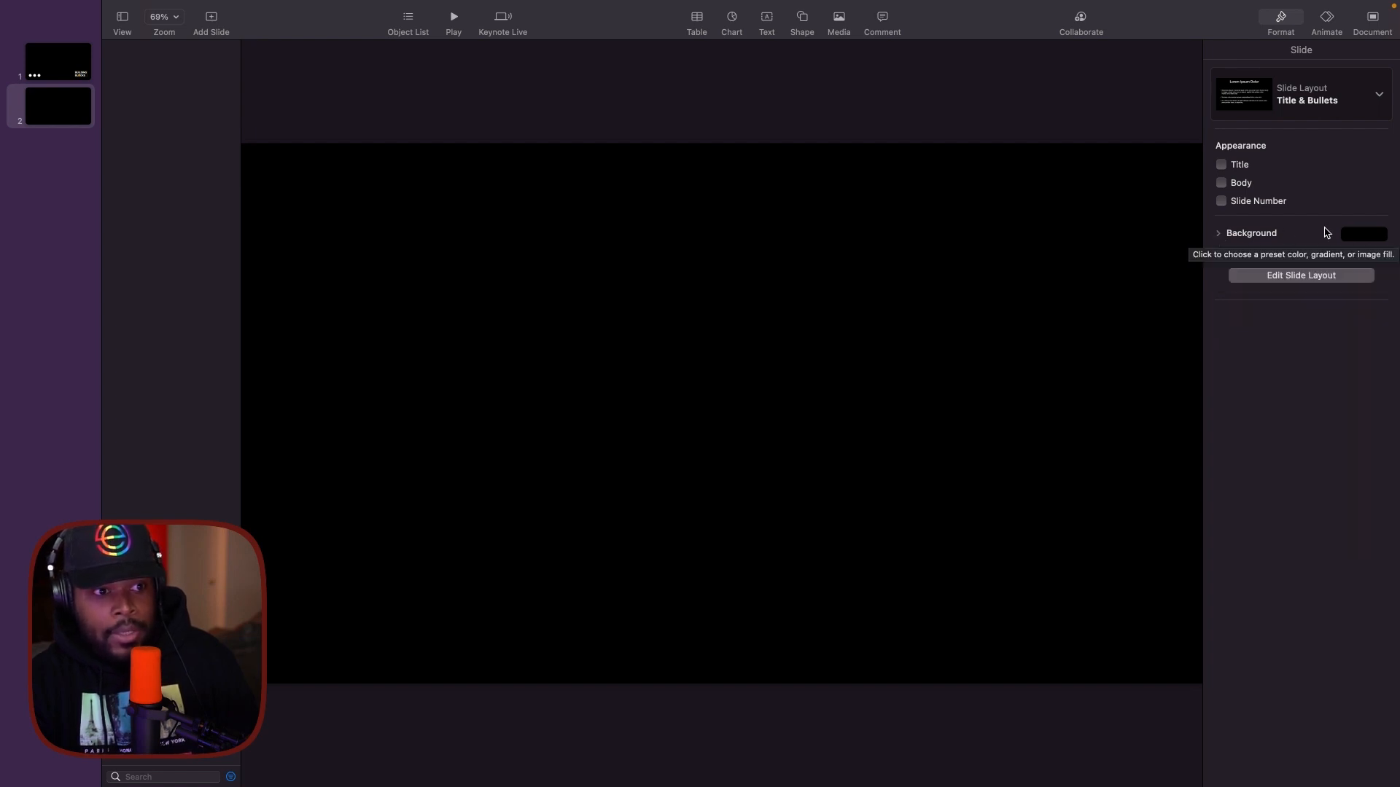
left_click(1374, 236)
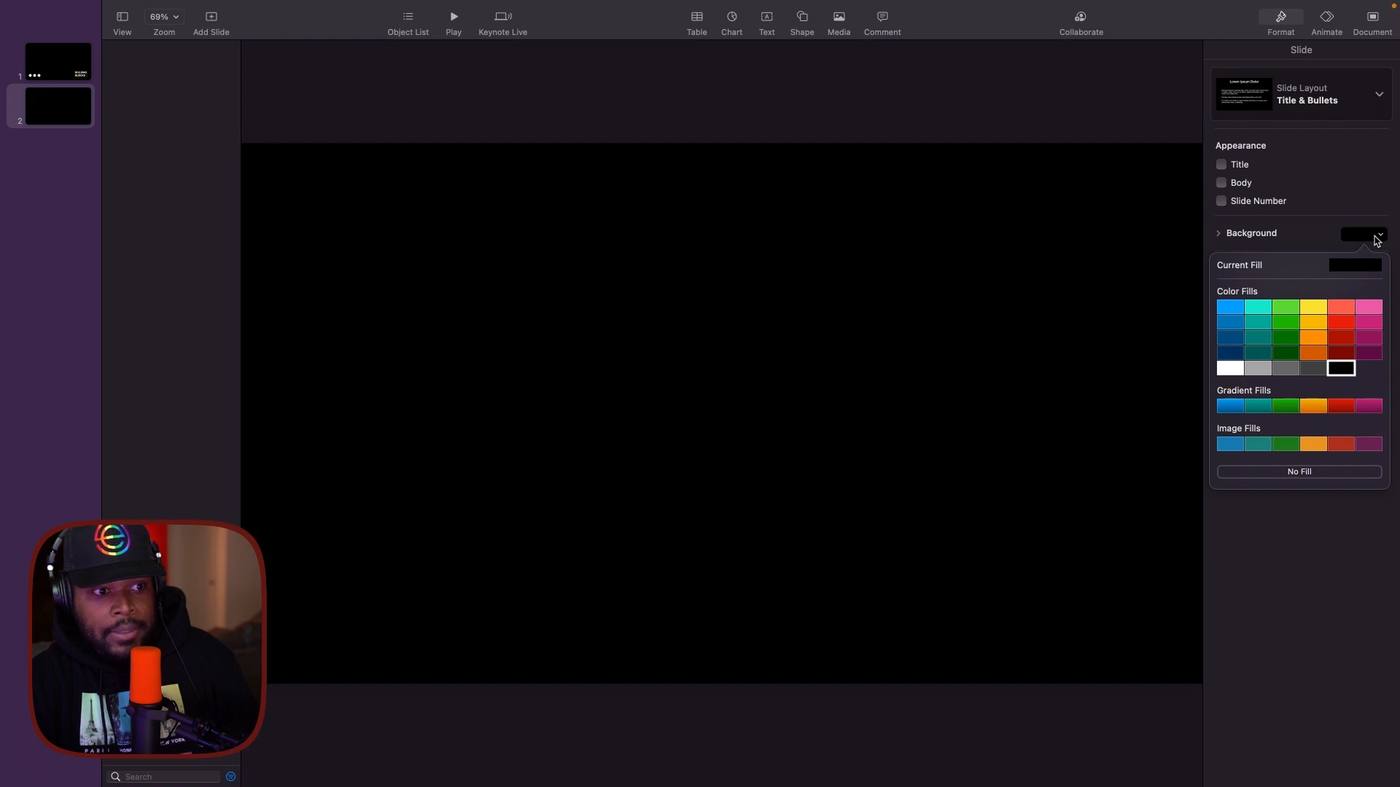
left_click(1301, 474)
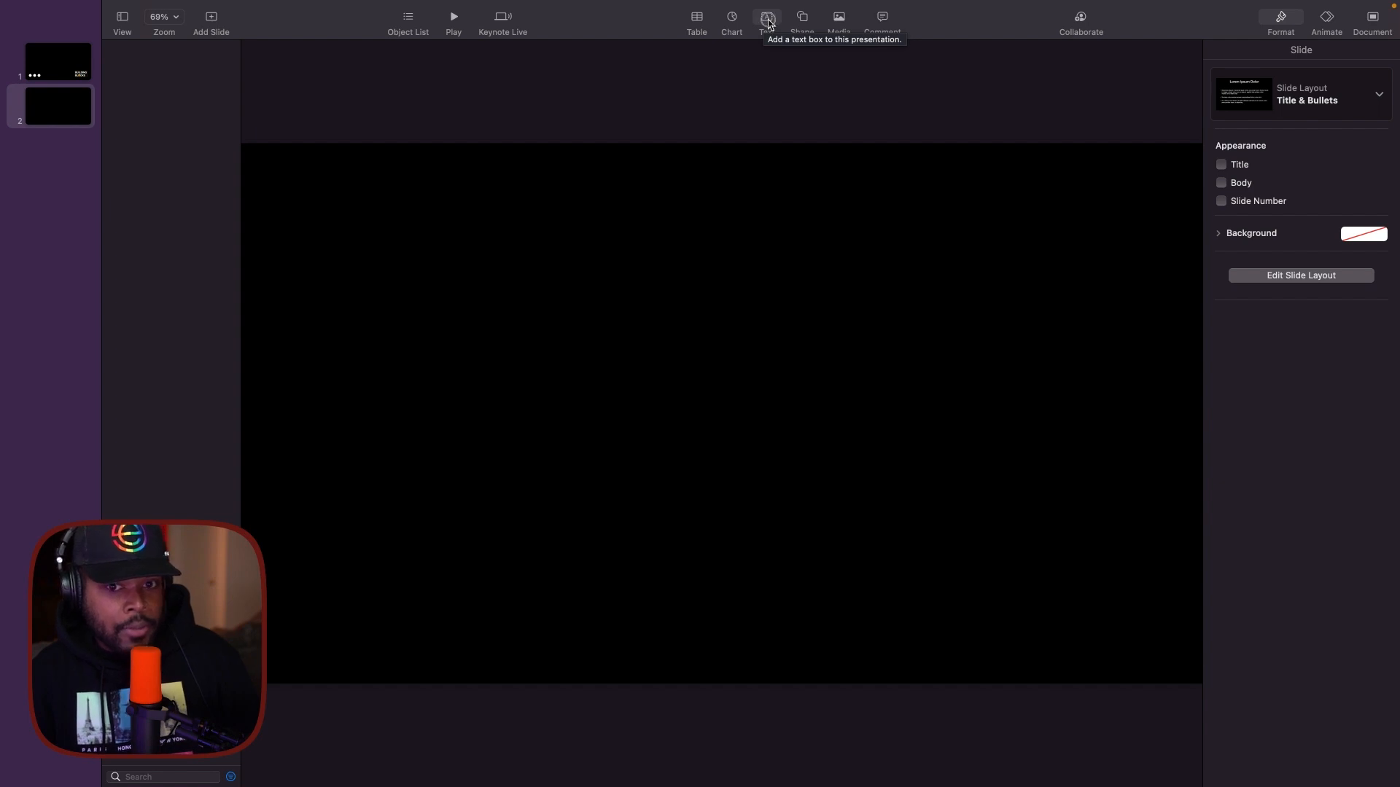
Add a text box to the slide reading BUILDING on the first line and BLOCKS on the second.
left_click(767, 20)
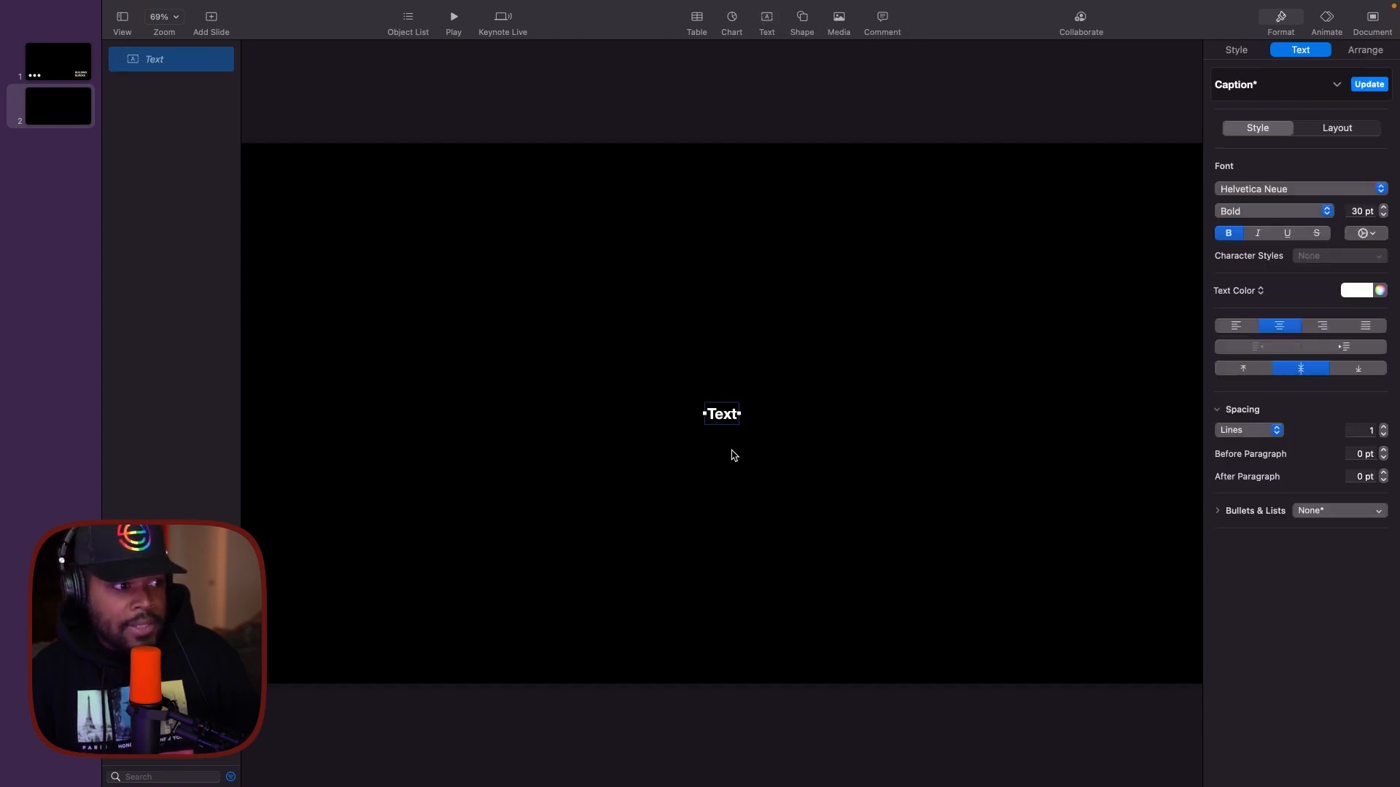
double_click(726, 414)
key("BackSpace")
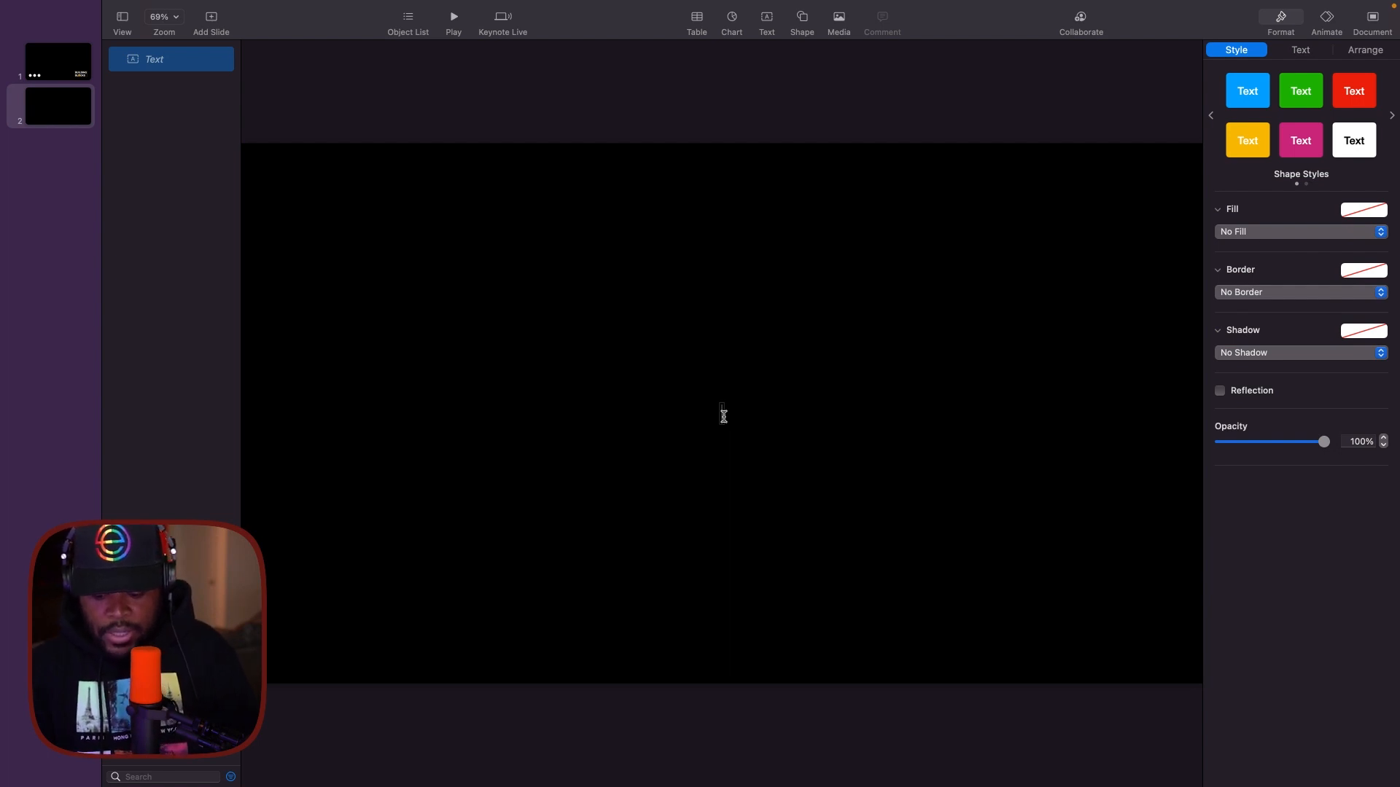
type("BUILDING")
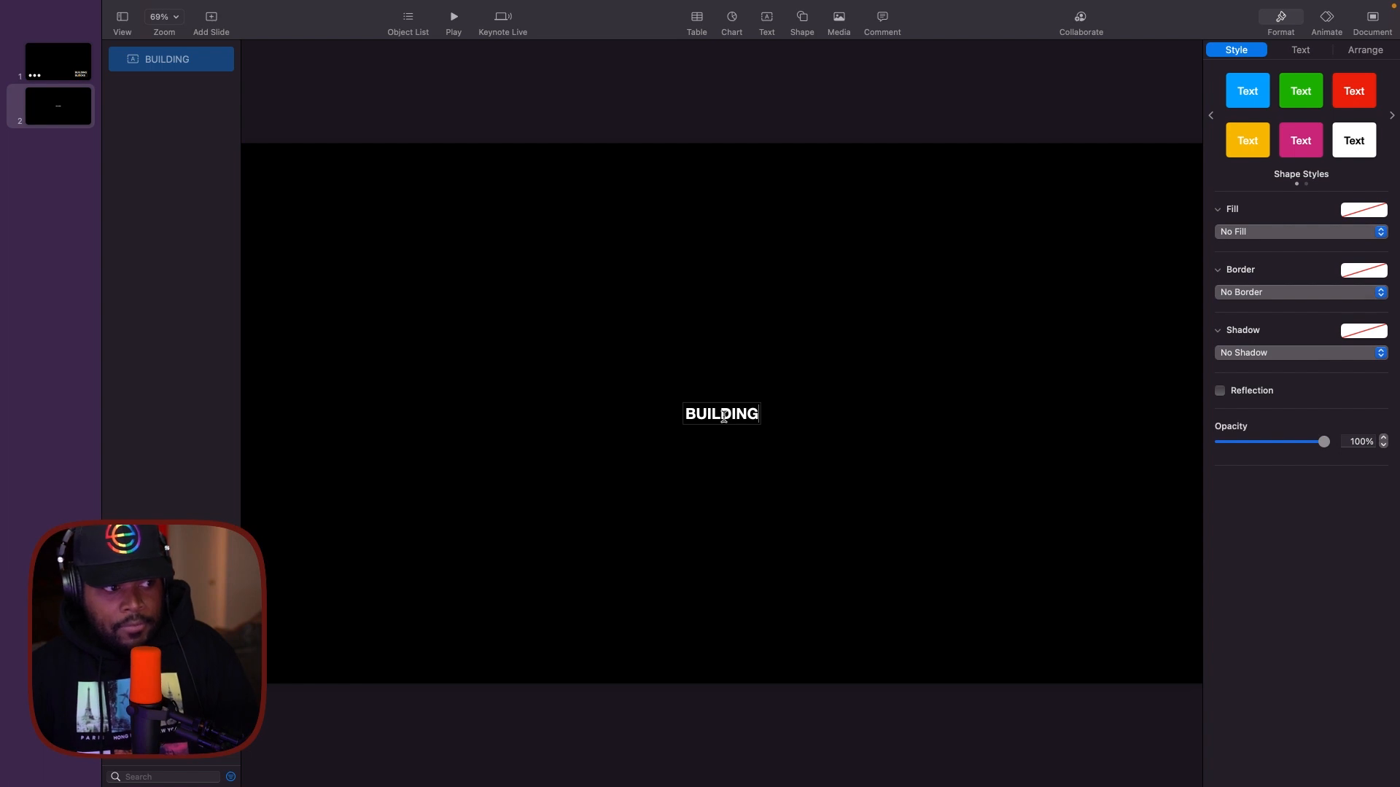
key("Return")
type("BLOCKS")
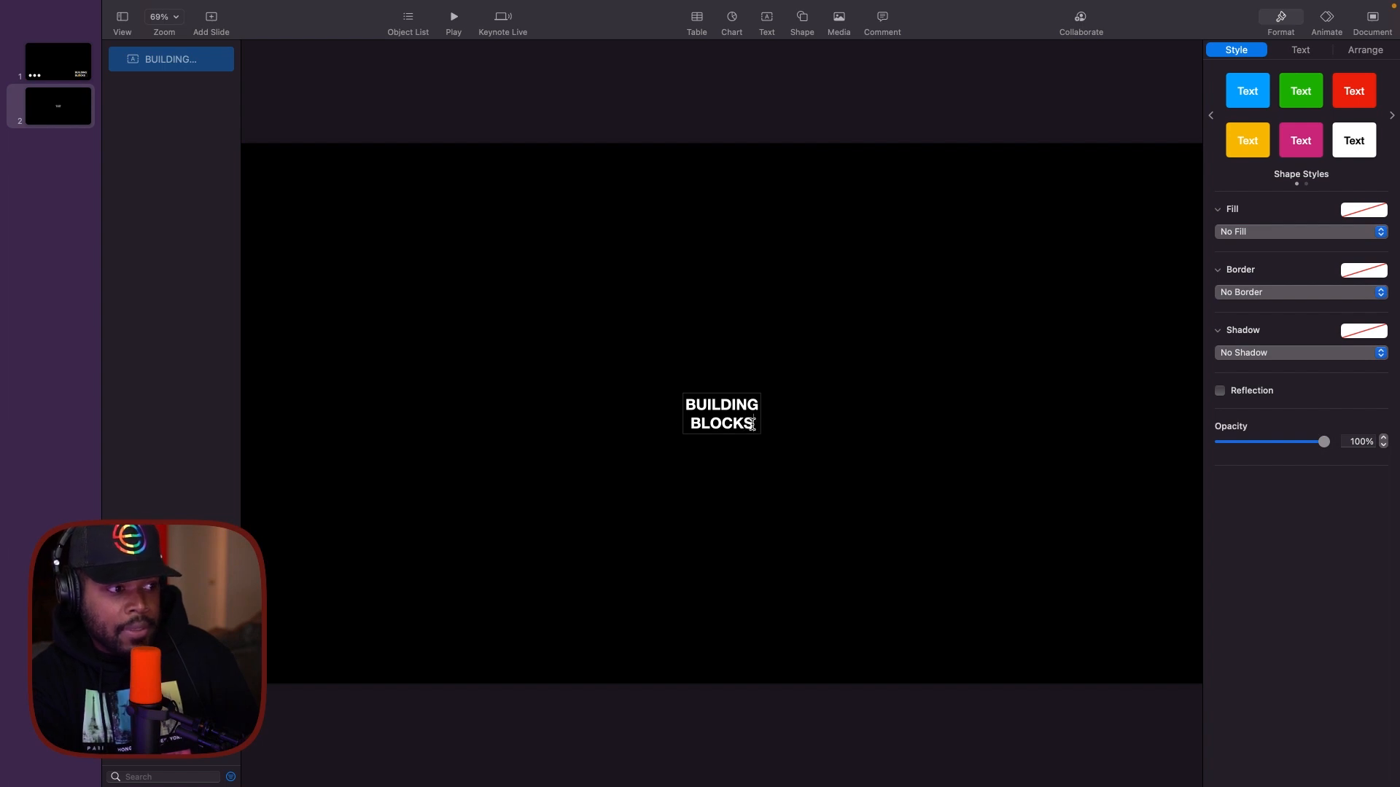
Left-align the BUILDING BLOCKS text and move its box slightly up and left of the slide's centre.
left_click_drag(752, 425, 686, 406)
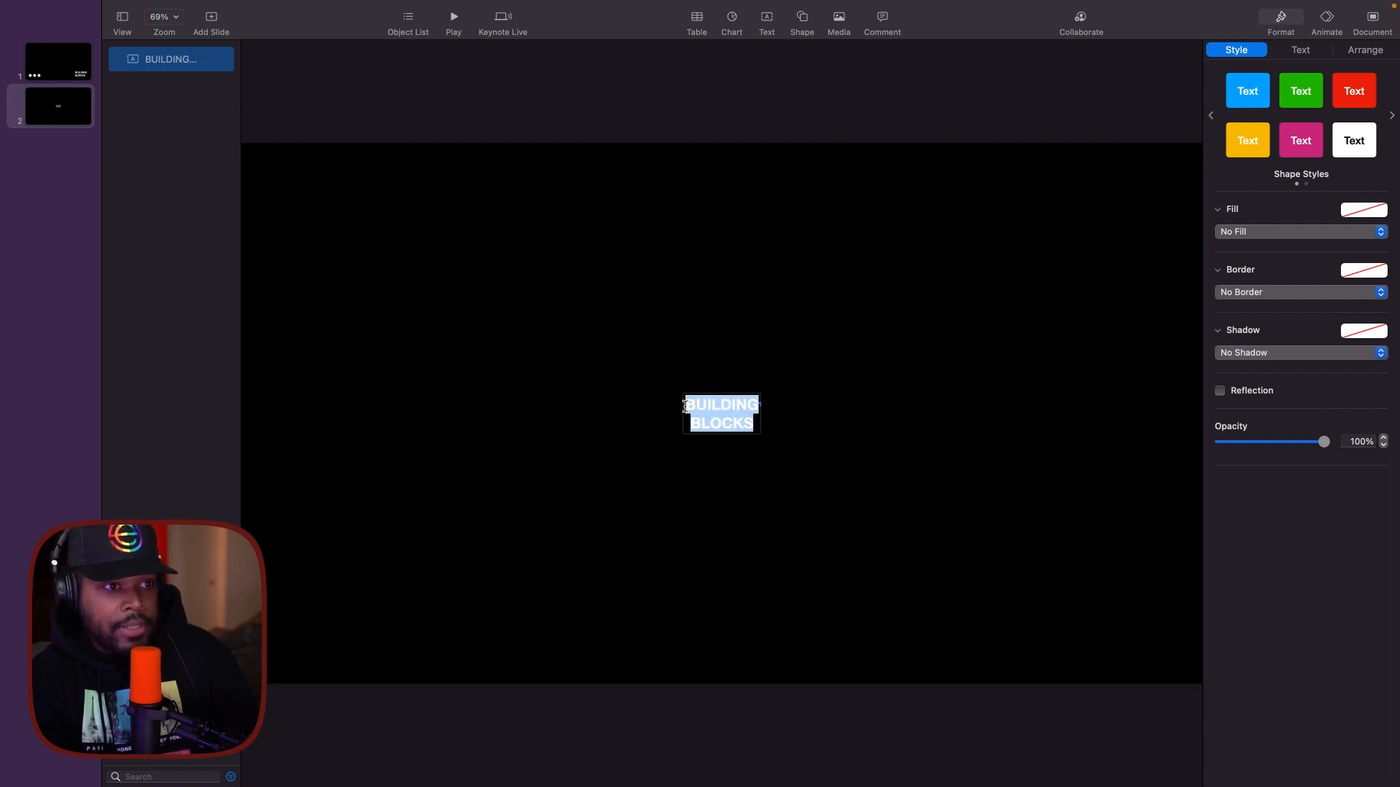
left_click(1302, 50)
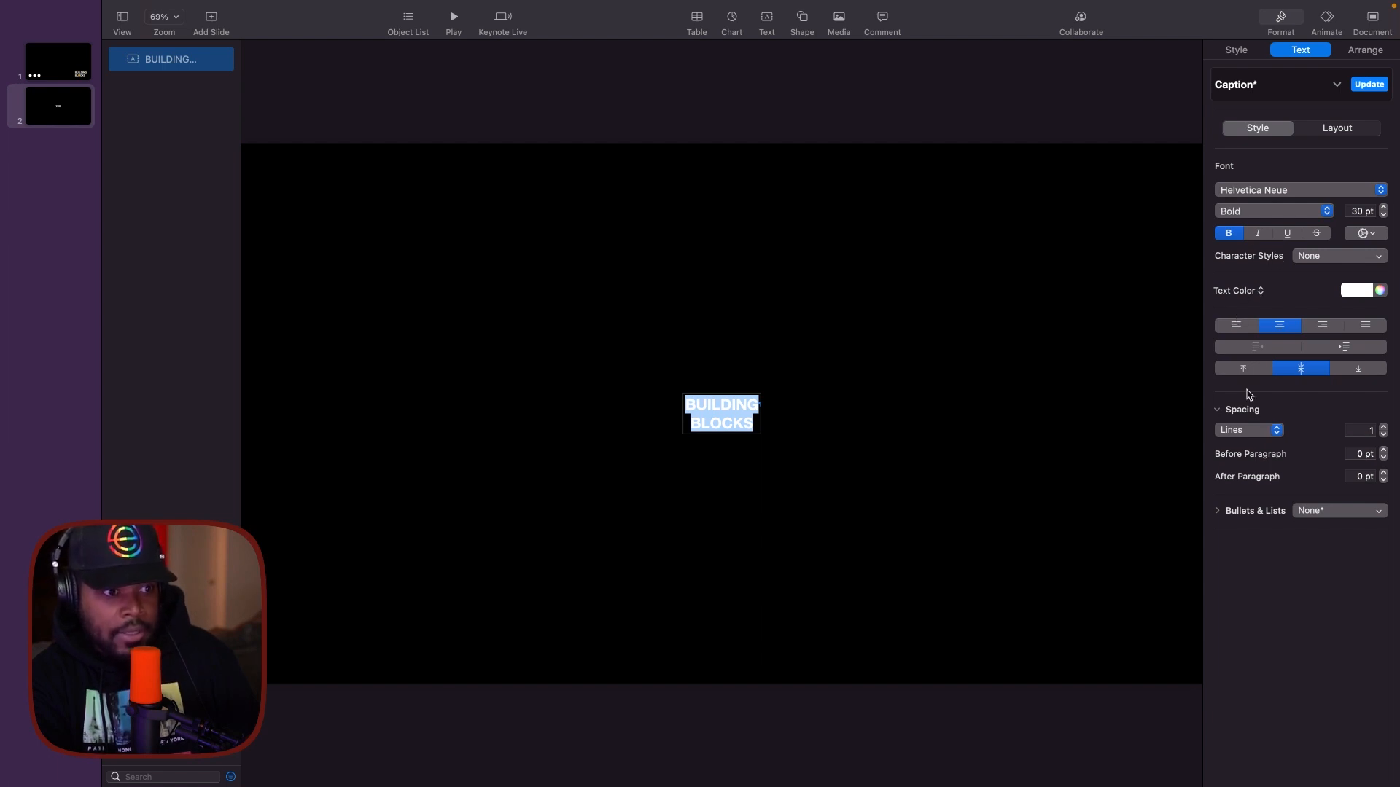
left_click(1237, 333)
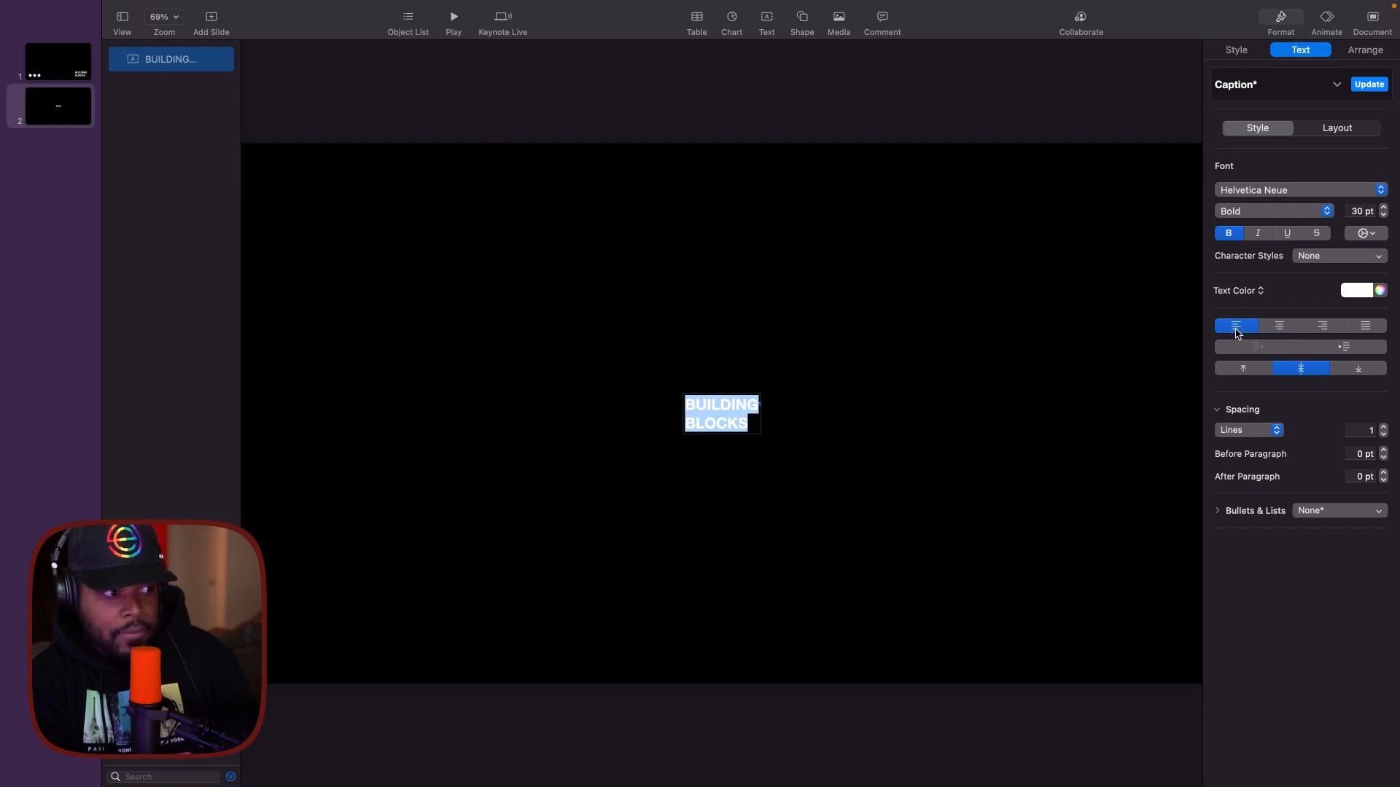
left_click(962, 522)
left_click(689, 422)
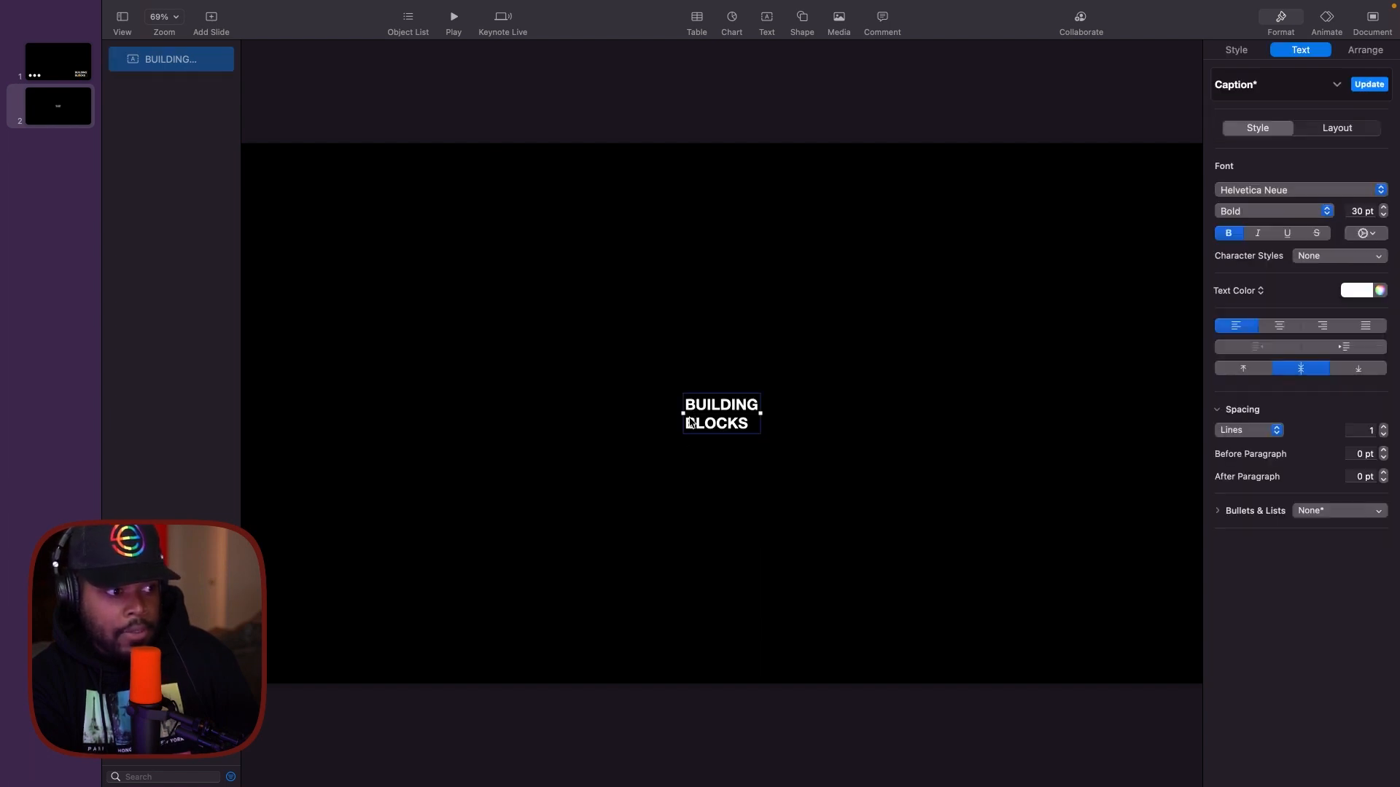
left_click_drag(760, 435, 716, 414)
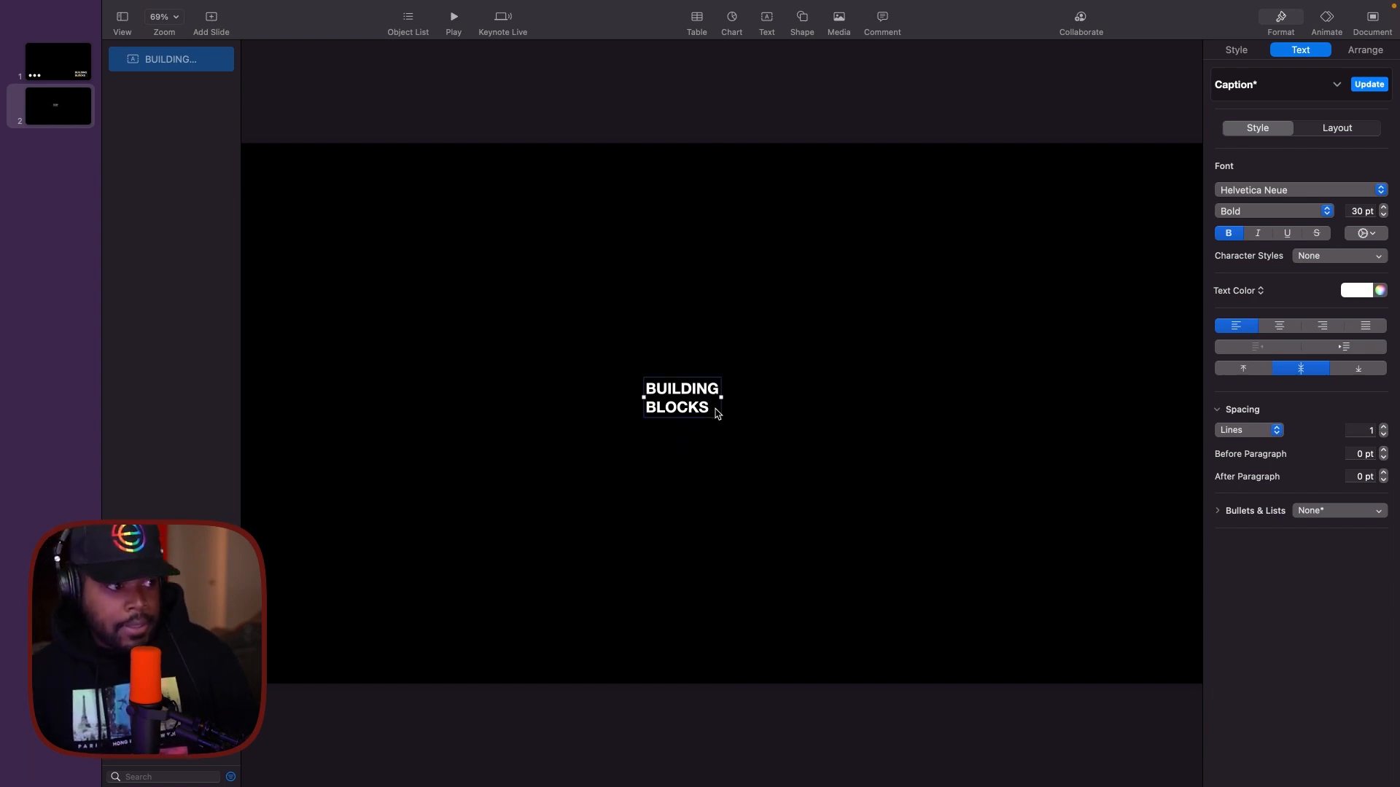
Enlarge all of the BUILDING BLOCKS text to a font size of 188 pt.
double_click(715, 413)
triple_click(715, 408)
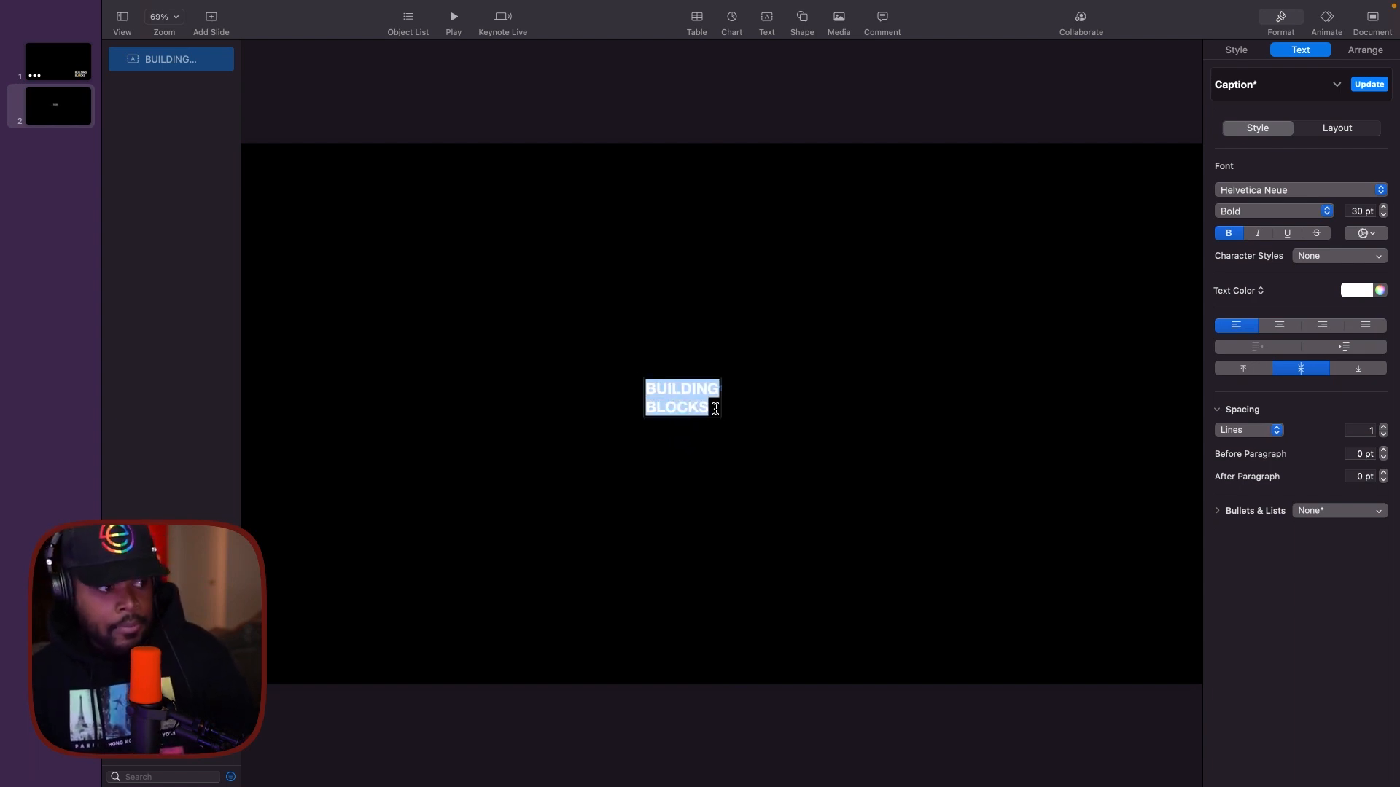
left_click(1383, 208)
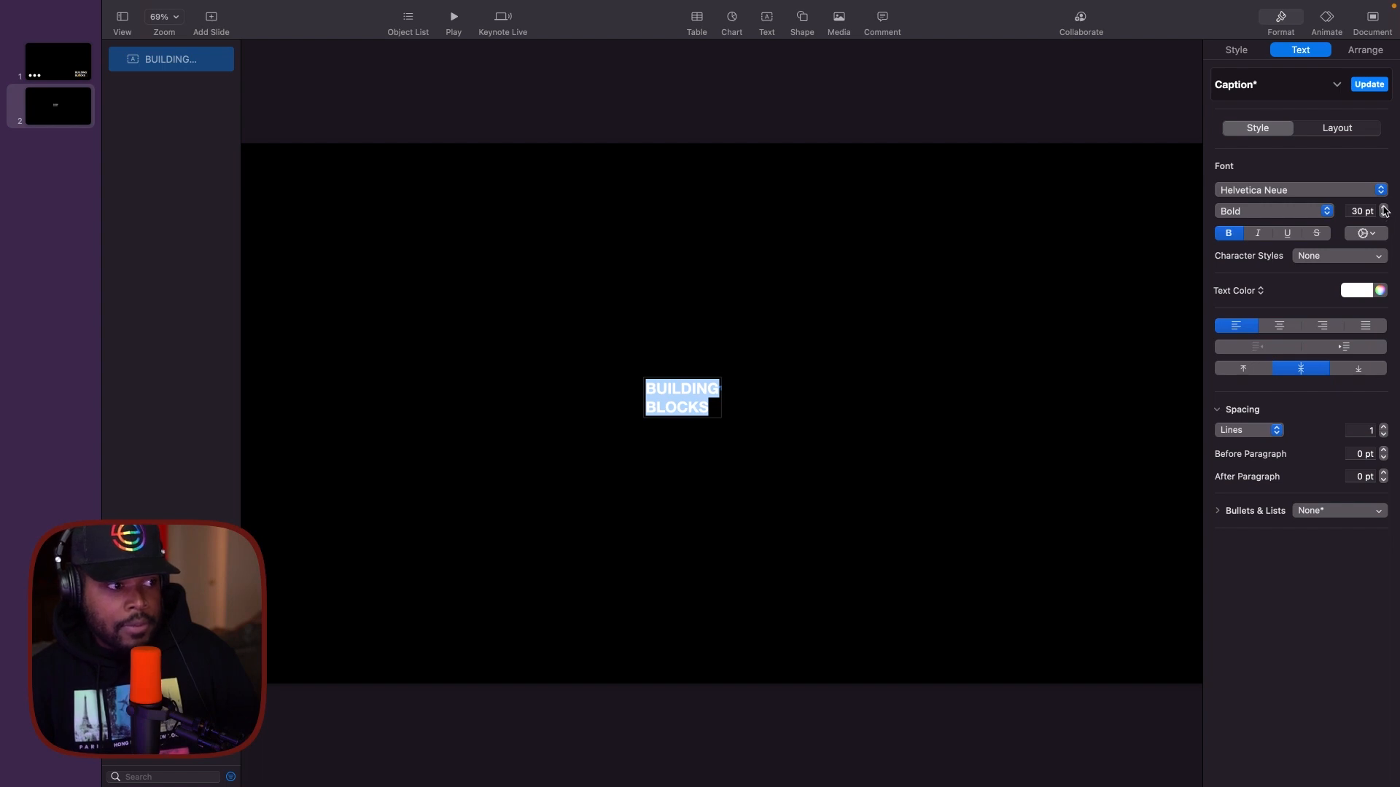
left_click(1383, 208)
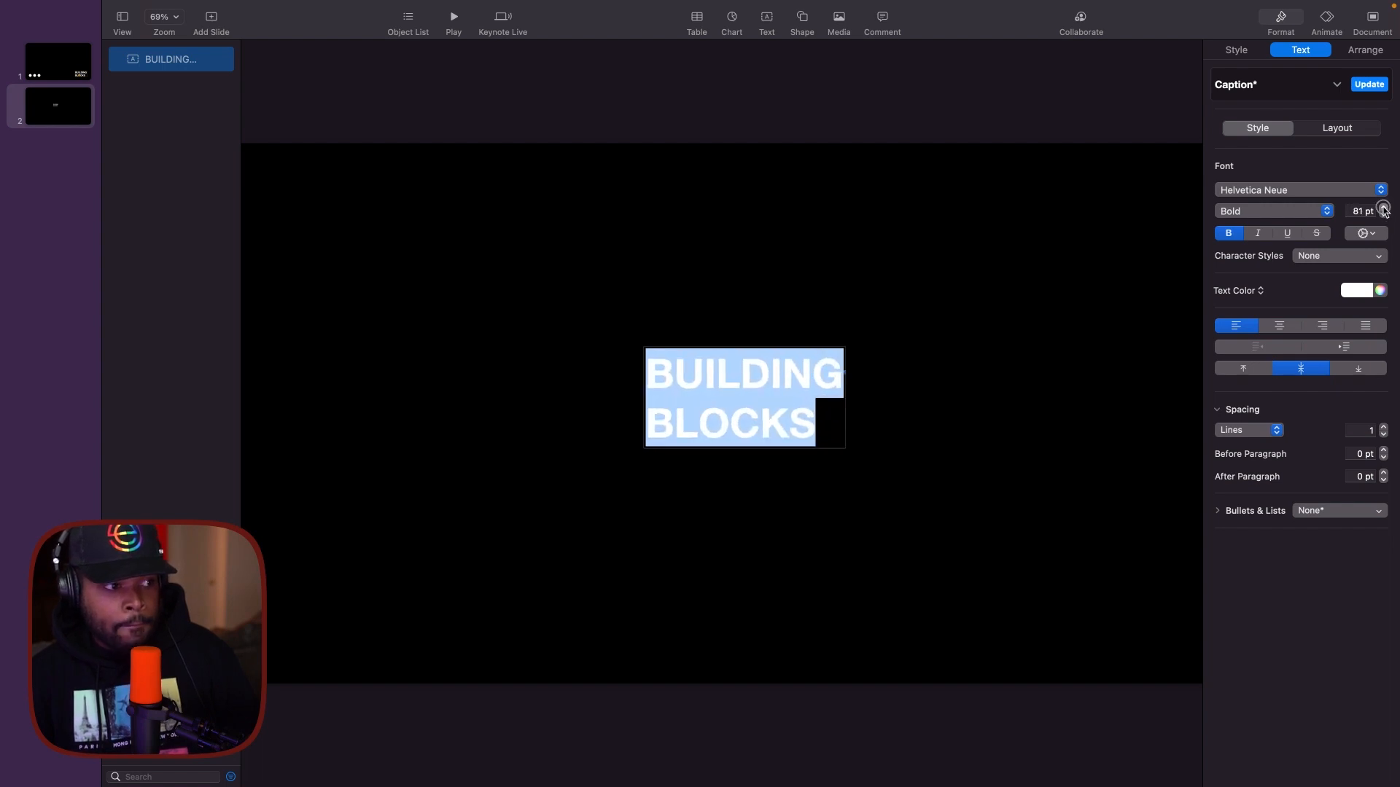
left_click(1383, 208)
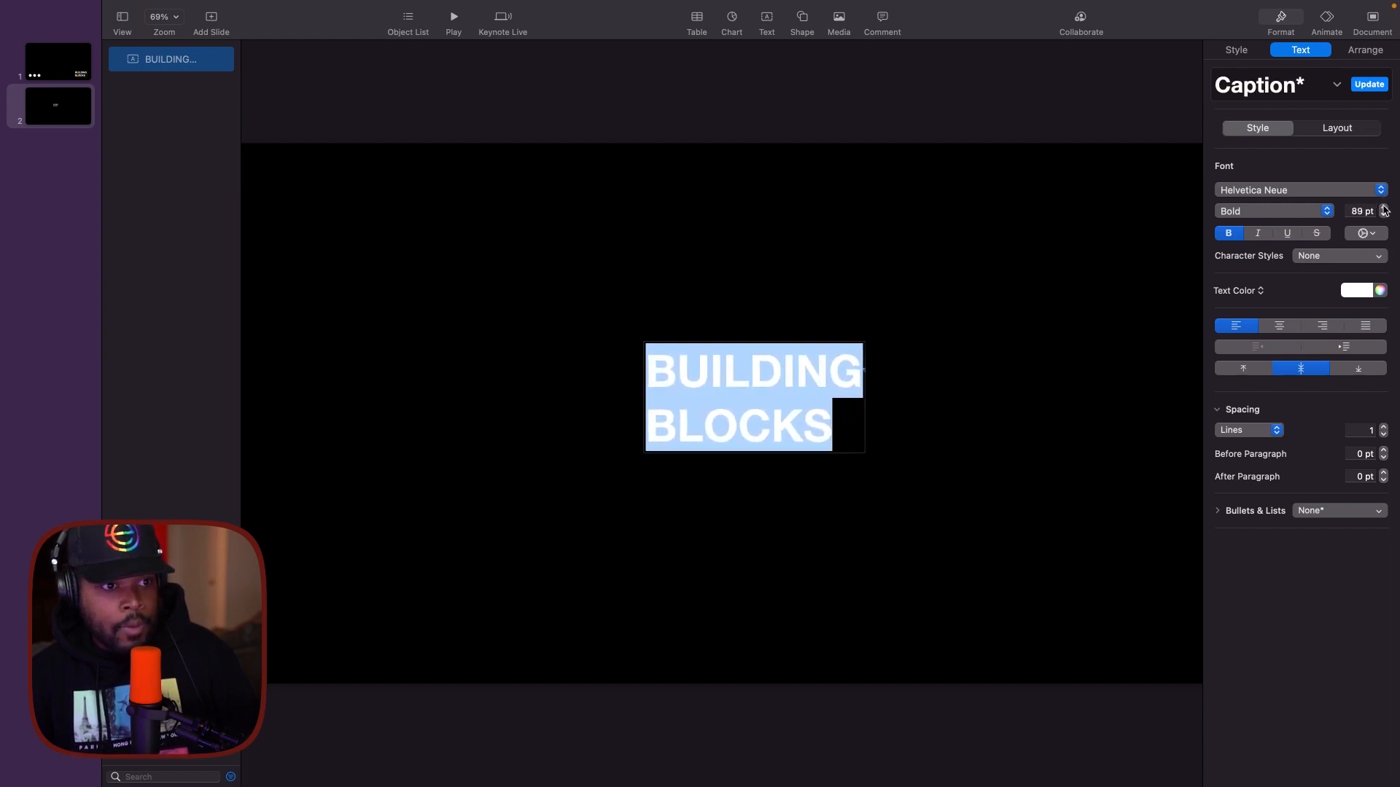
left_click(1383, 208)
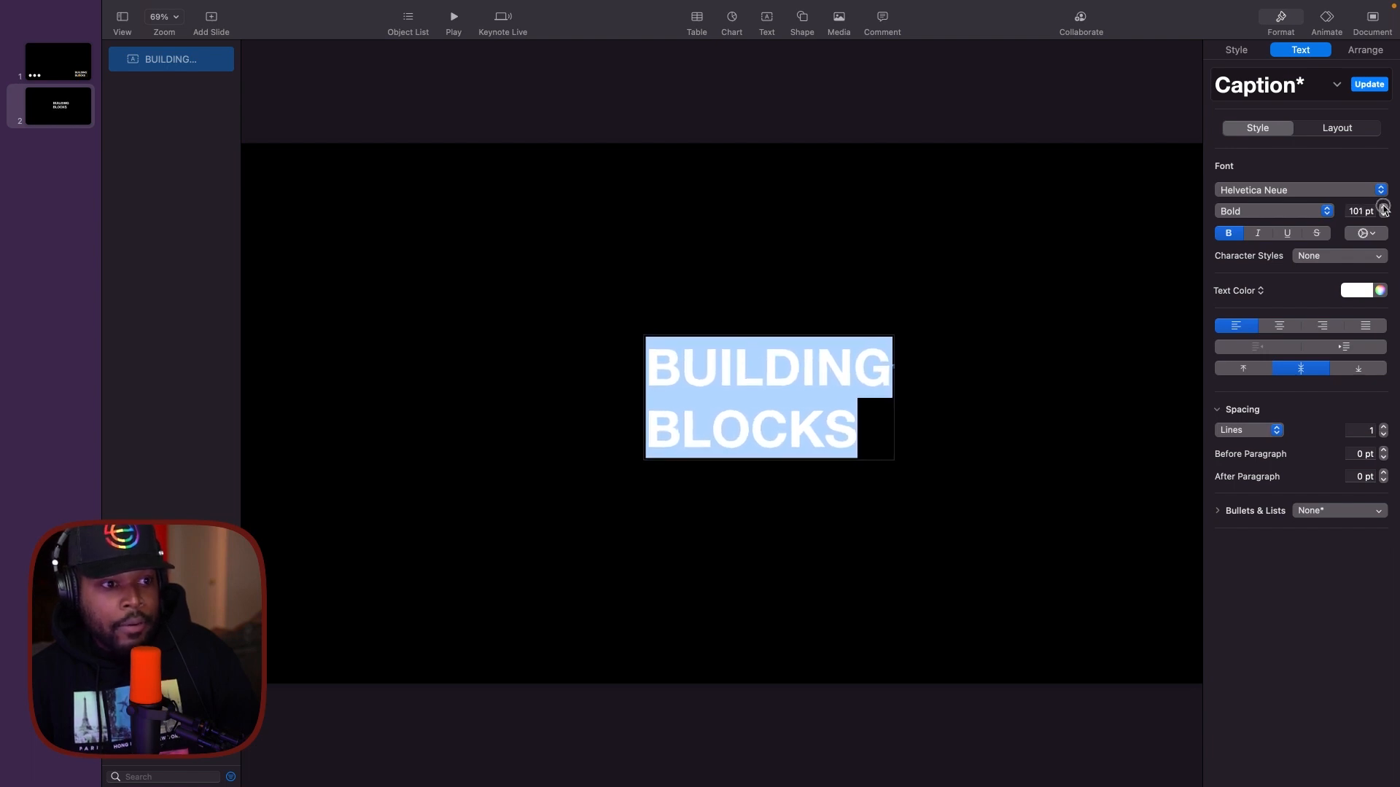
left_click(1383, 208)
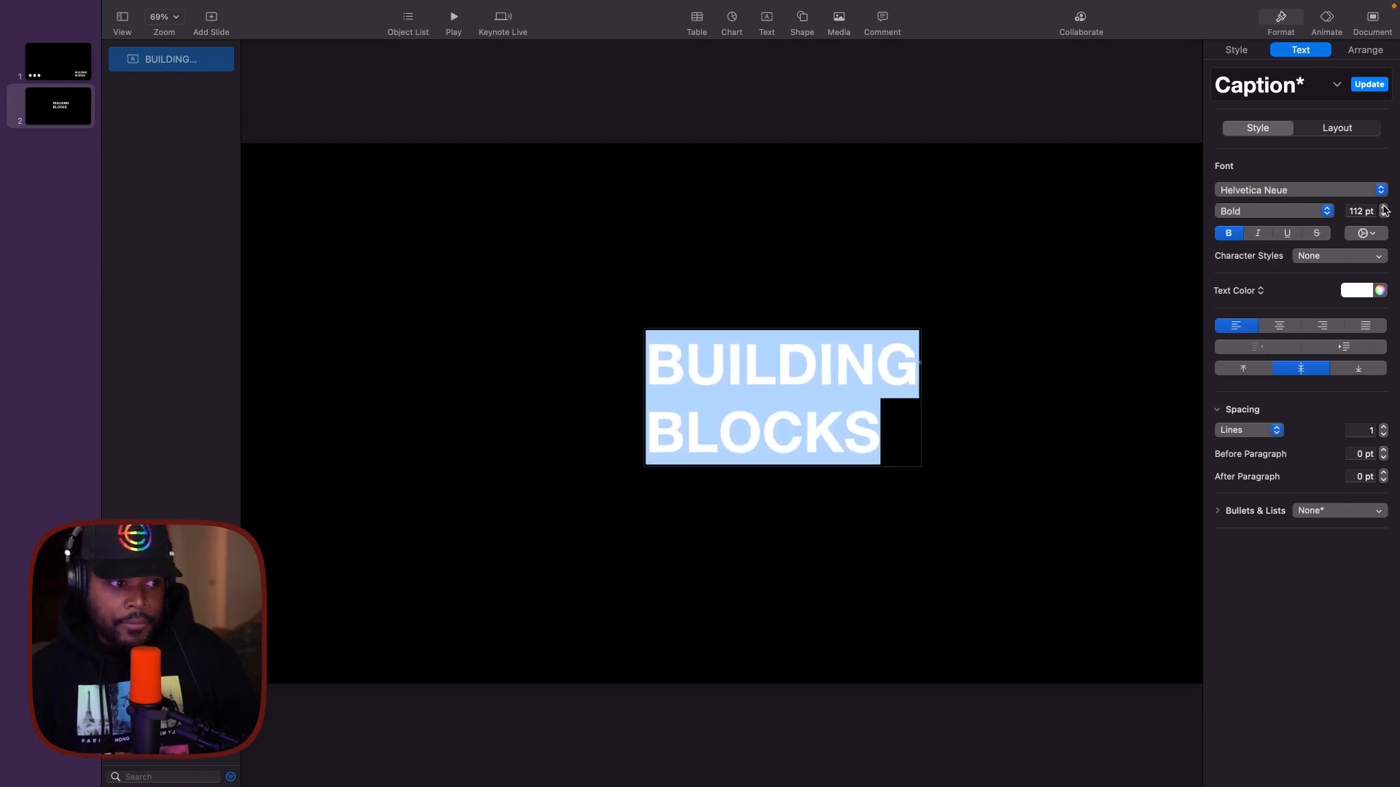
left_click(1383, 207)
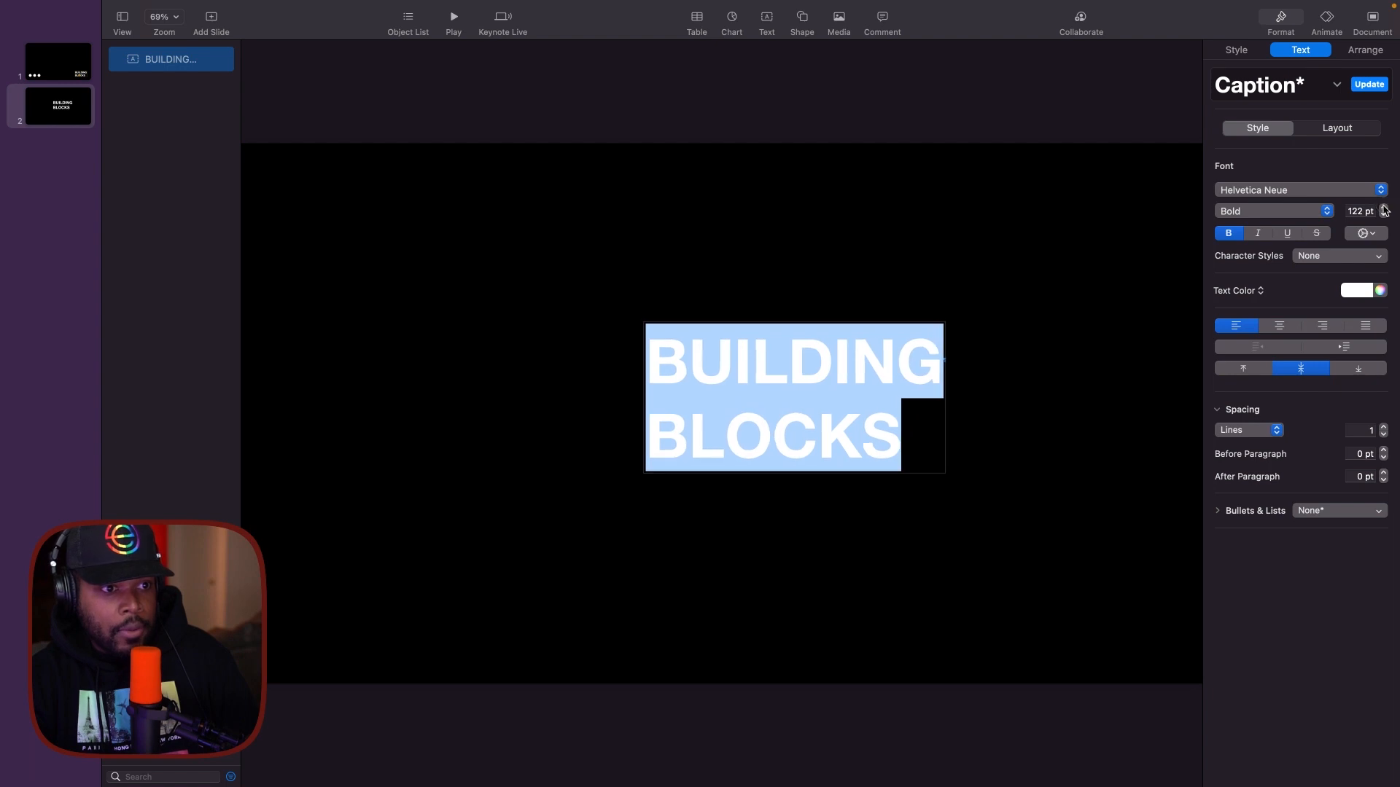
left_click(1383, 207)
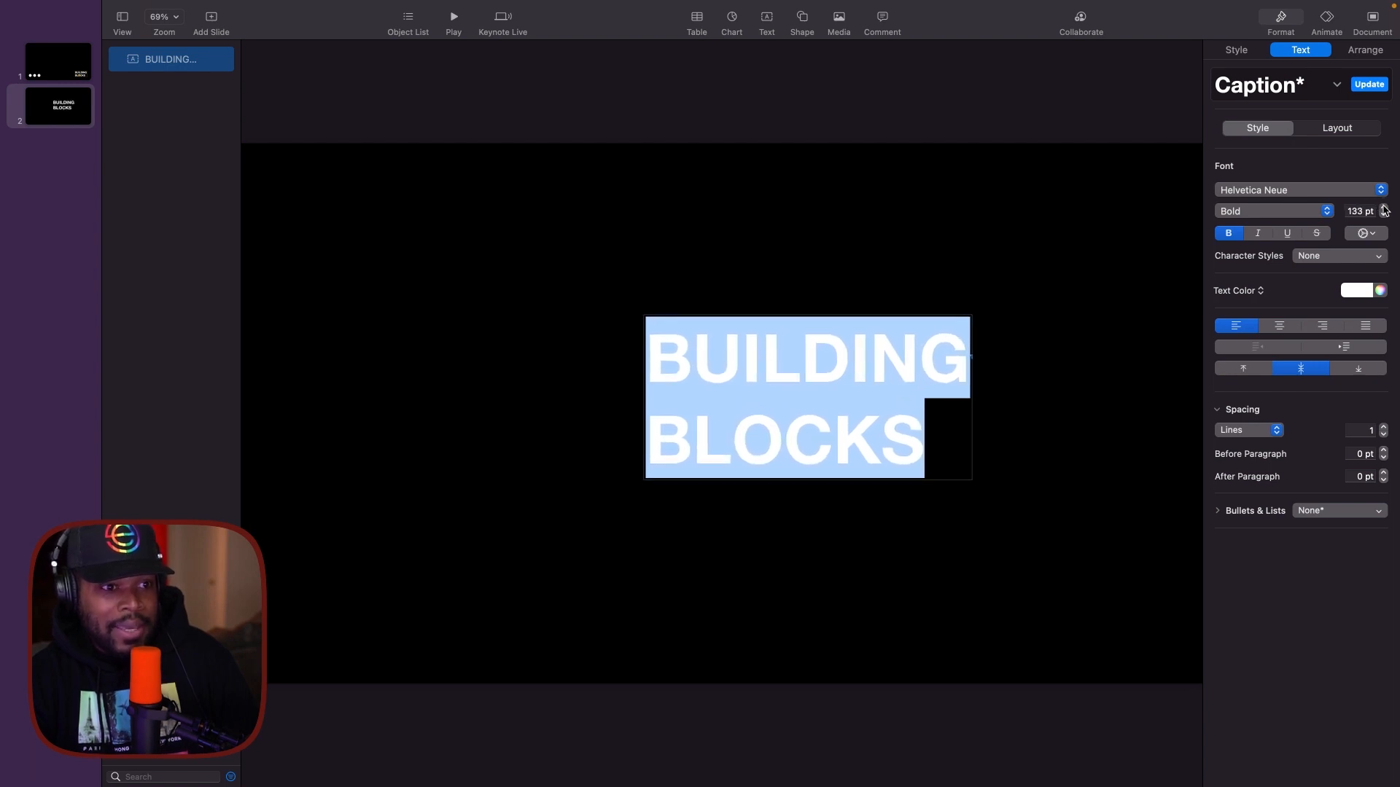
left_click(1382, 208)
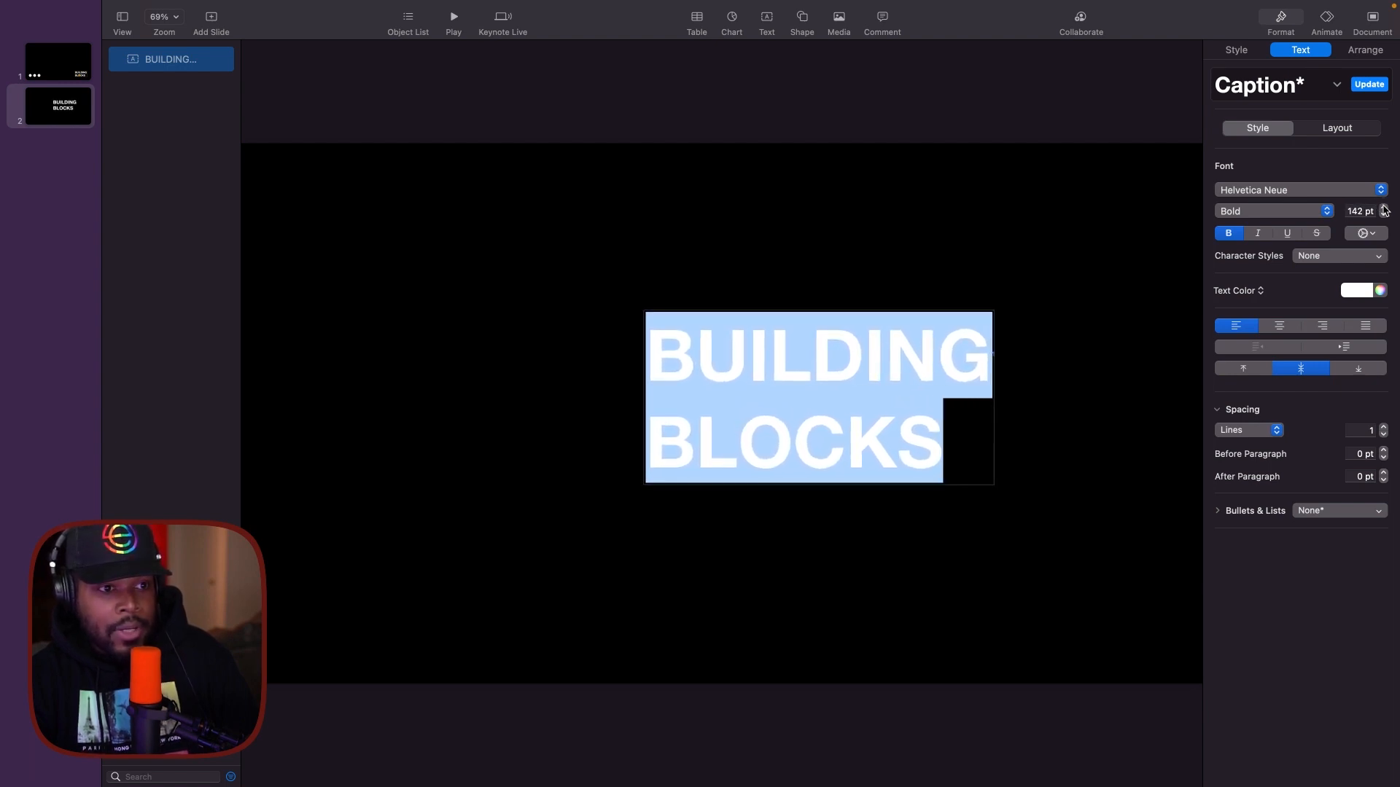
left_click(1383, 207)
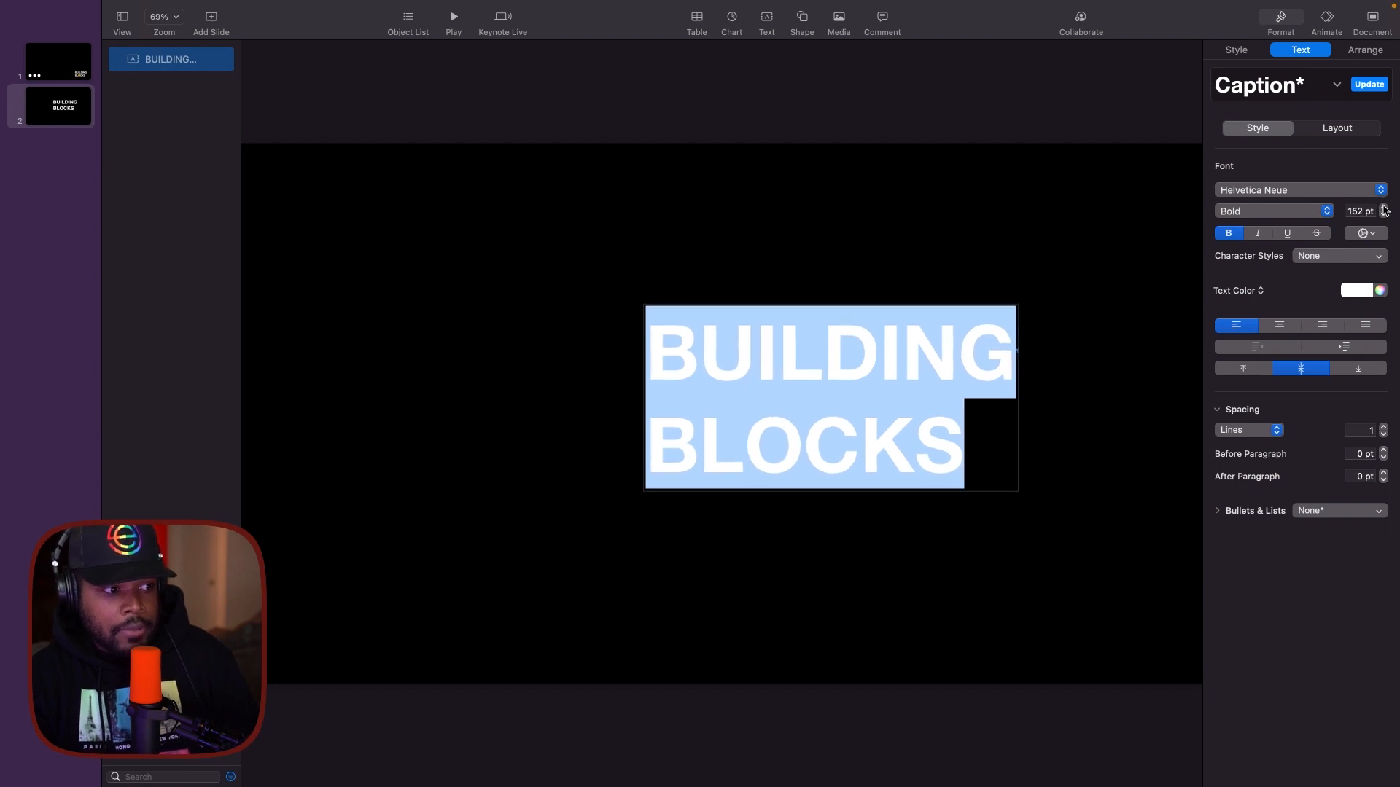
left_click(1383, 207)
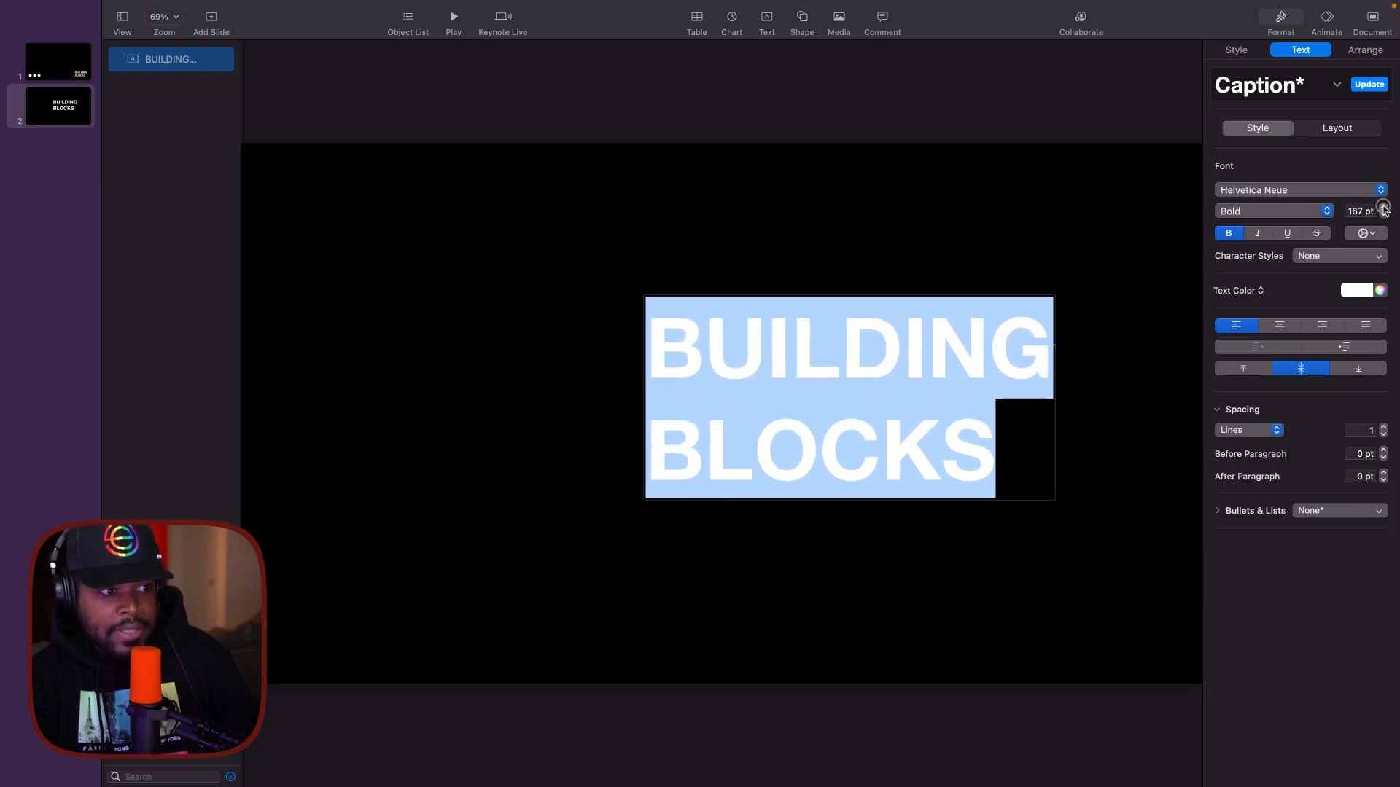
left_click(467, 542)
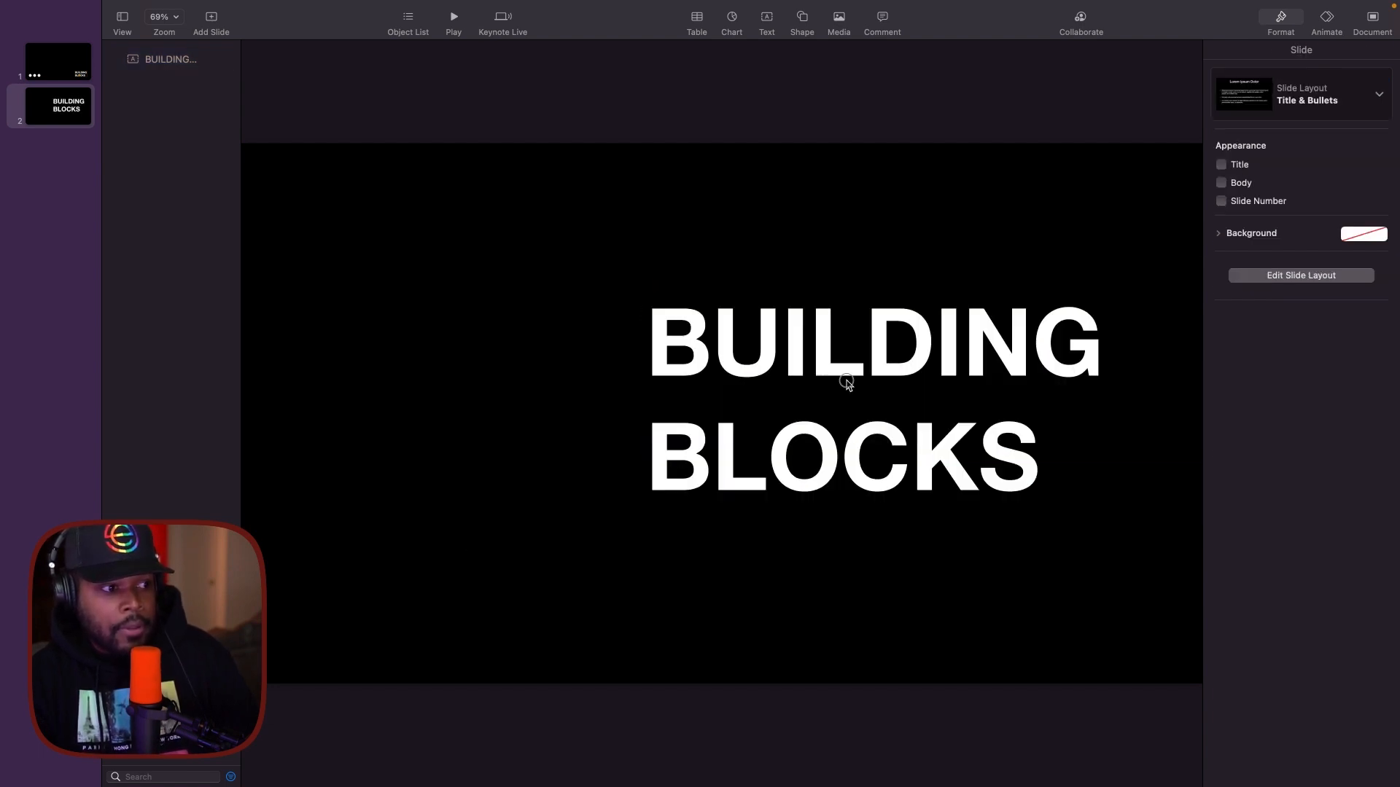
Move the enlarged text box back towards the slide's centre and replace the O in BLOCKS with blank spaces.
left_click_drag(846, 384, 717, 385)
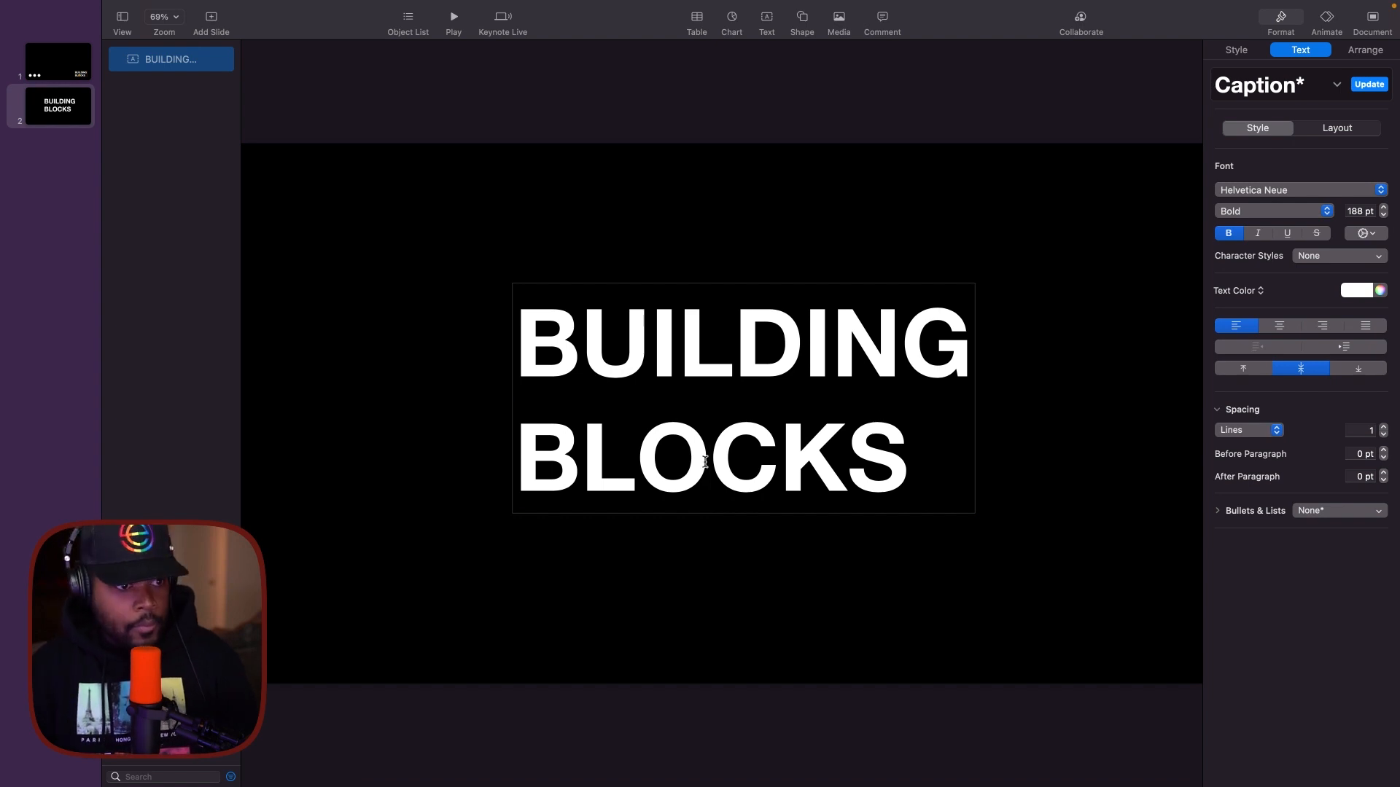
key("BackSpace")
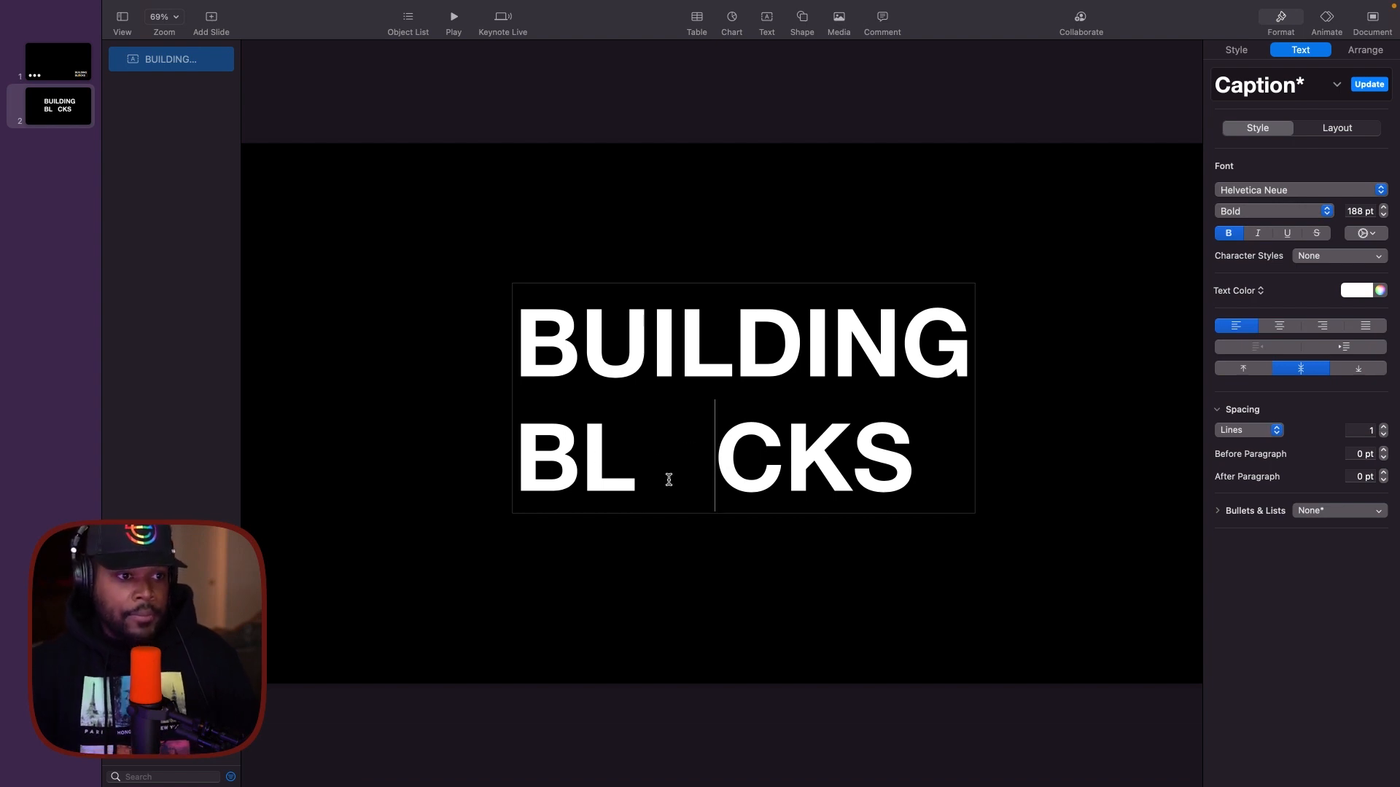
left_click(463, 417)
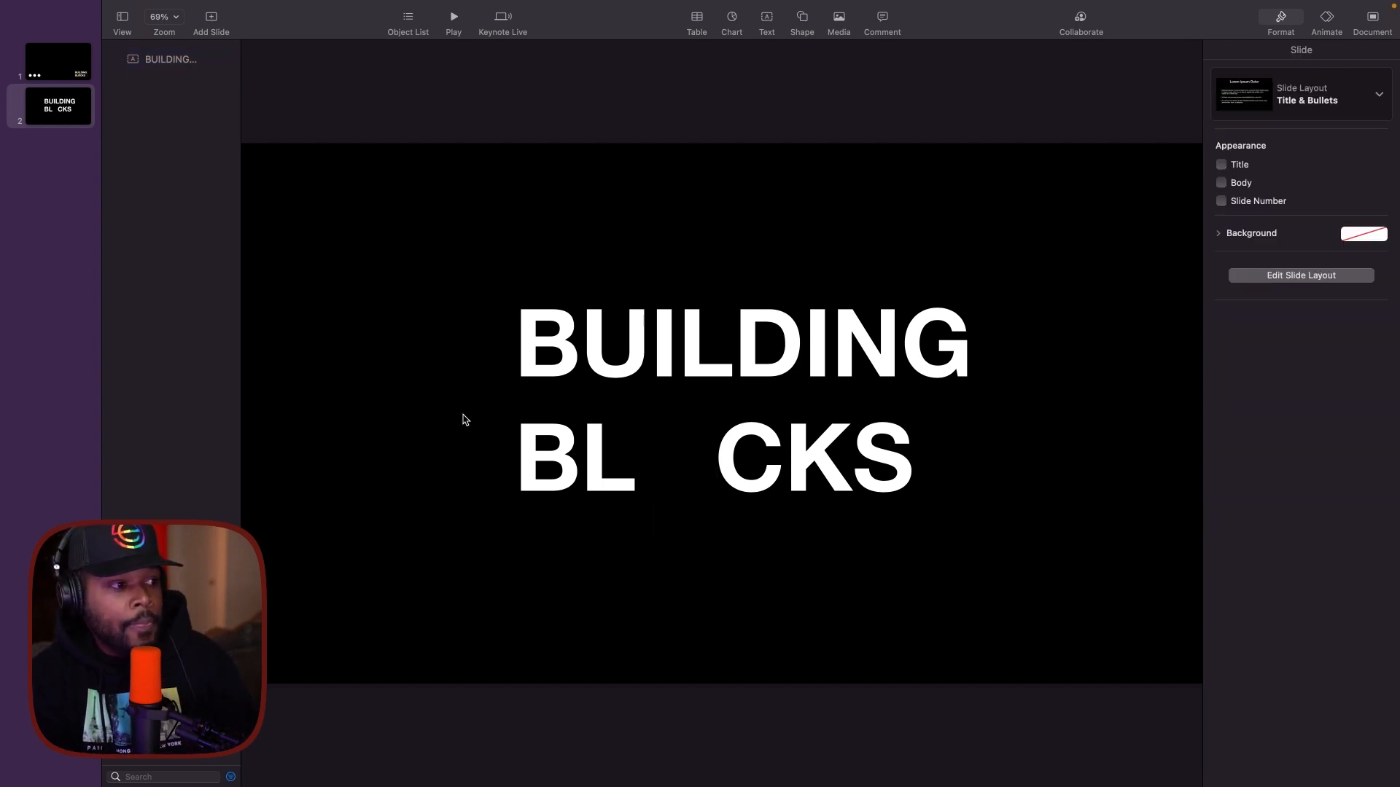
left_click(525, 382)
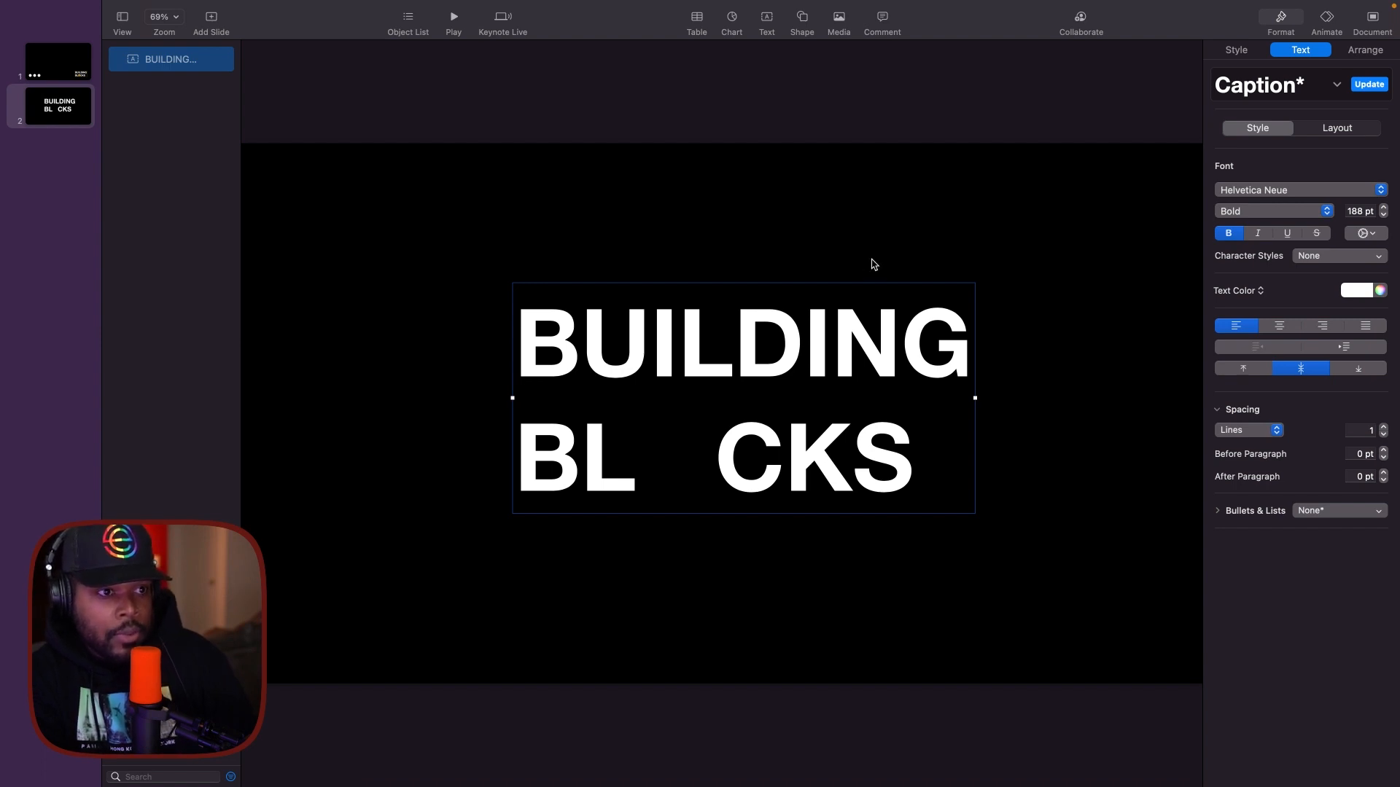
left_click(1232, 51)
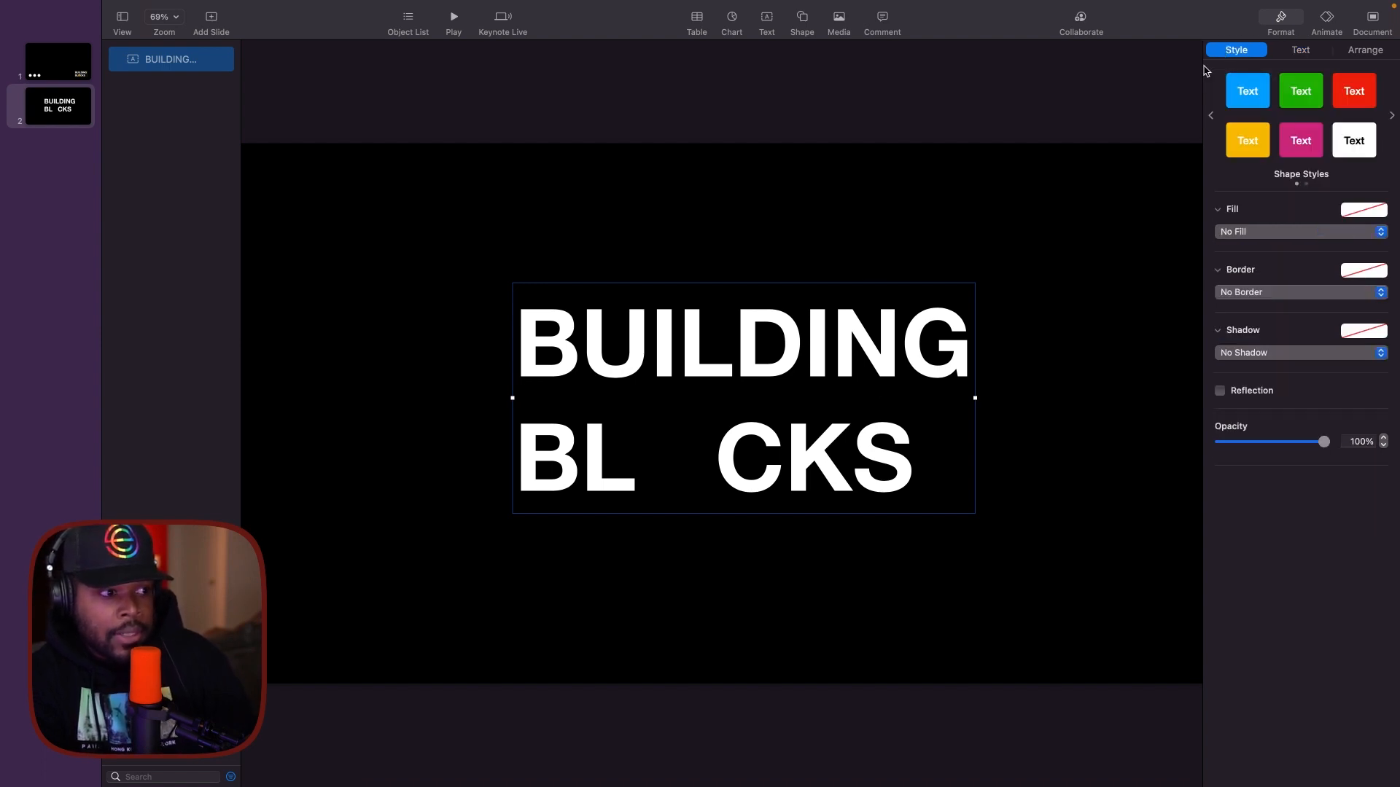
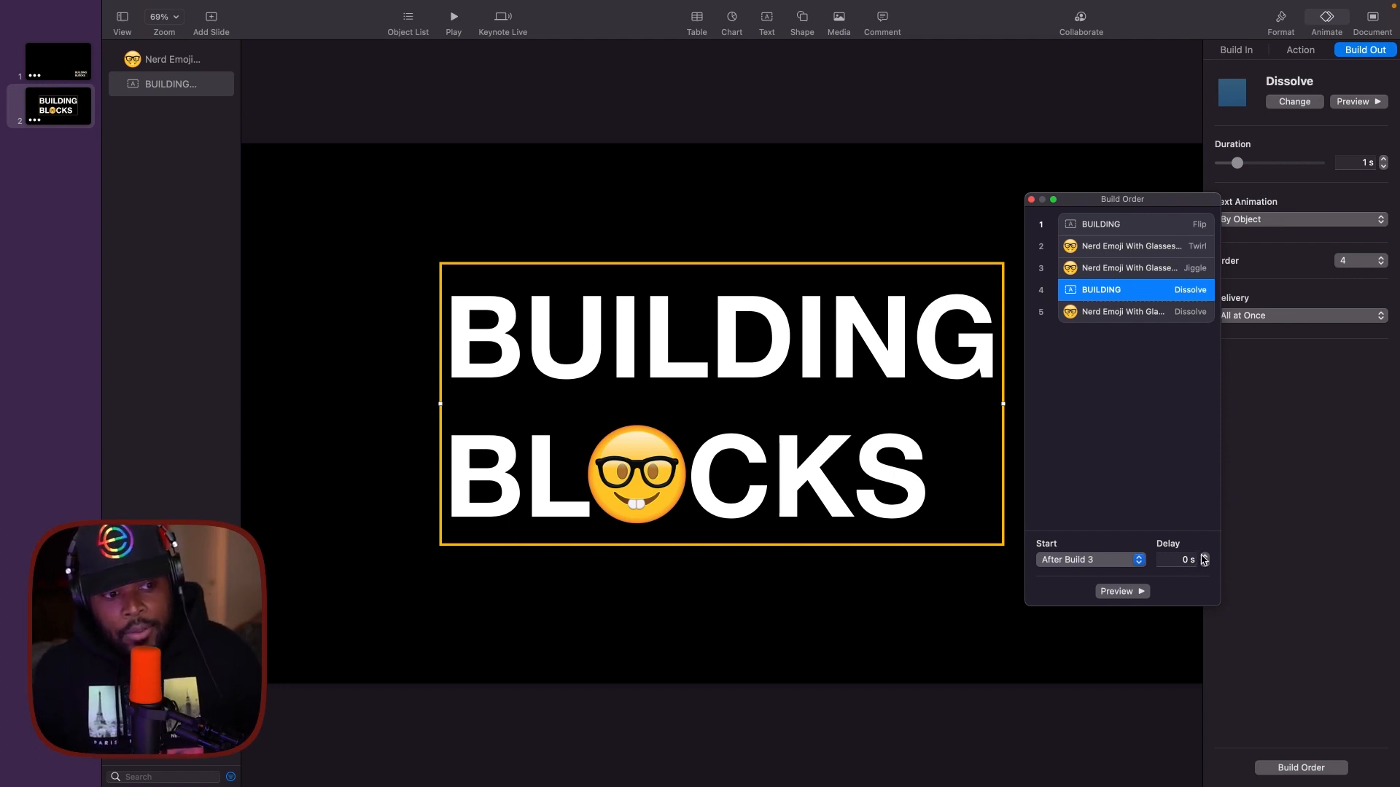
Set the delay of the BUILDING BLOCKS text's Dissolve build-out to 5 seconds.
left_click(1205, 556)
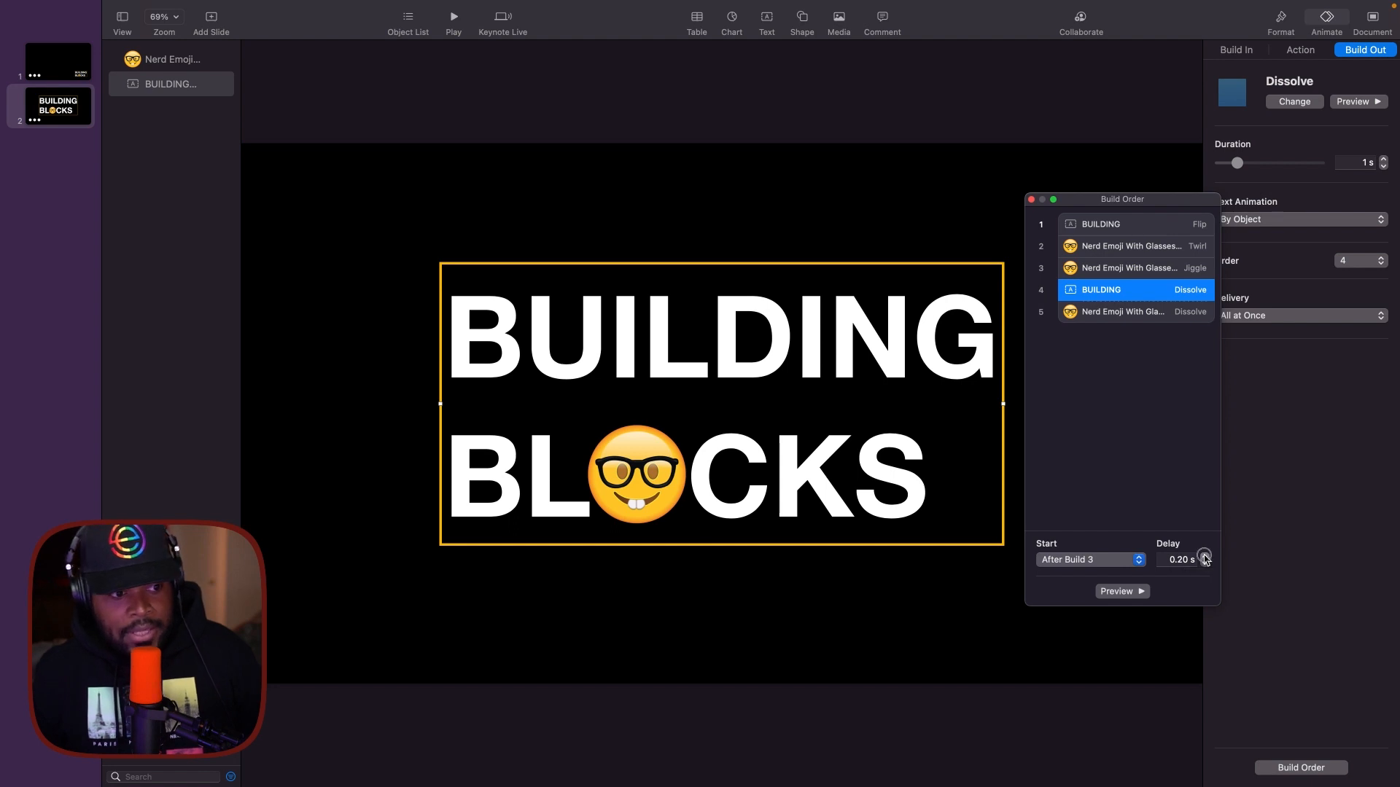
left_click(1206, 556)
left_click(1205, 556)
left_click(1205, 556)
left_click(1205, 557)
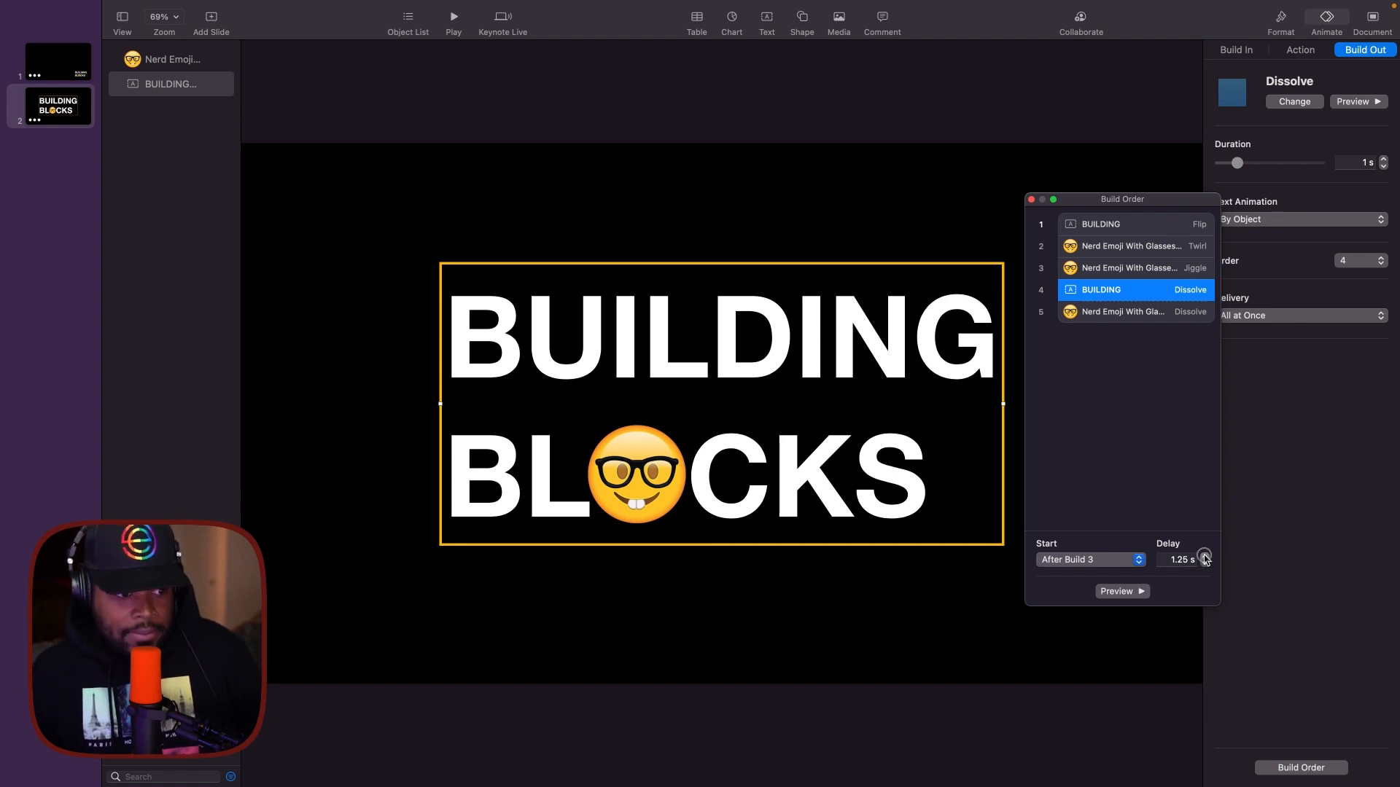
left_click(1205, 556)
left_click(1205, 556)
left_click(1205, 556)
left_click(1205, 556)
left_click(1205, 557)
left_click(1205, 557)
left_click(1205, 556)
left_click(1205, 556)
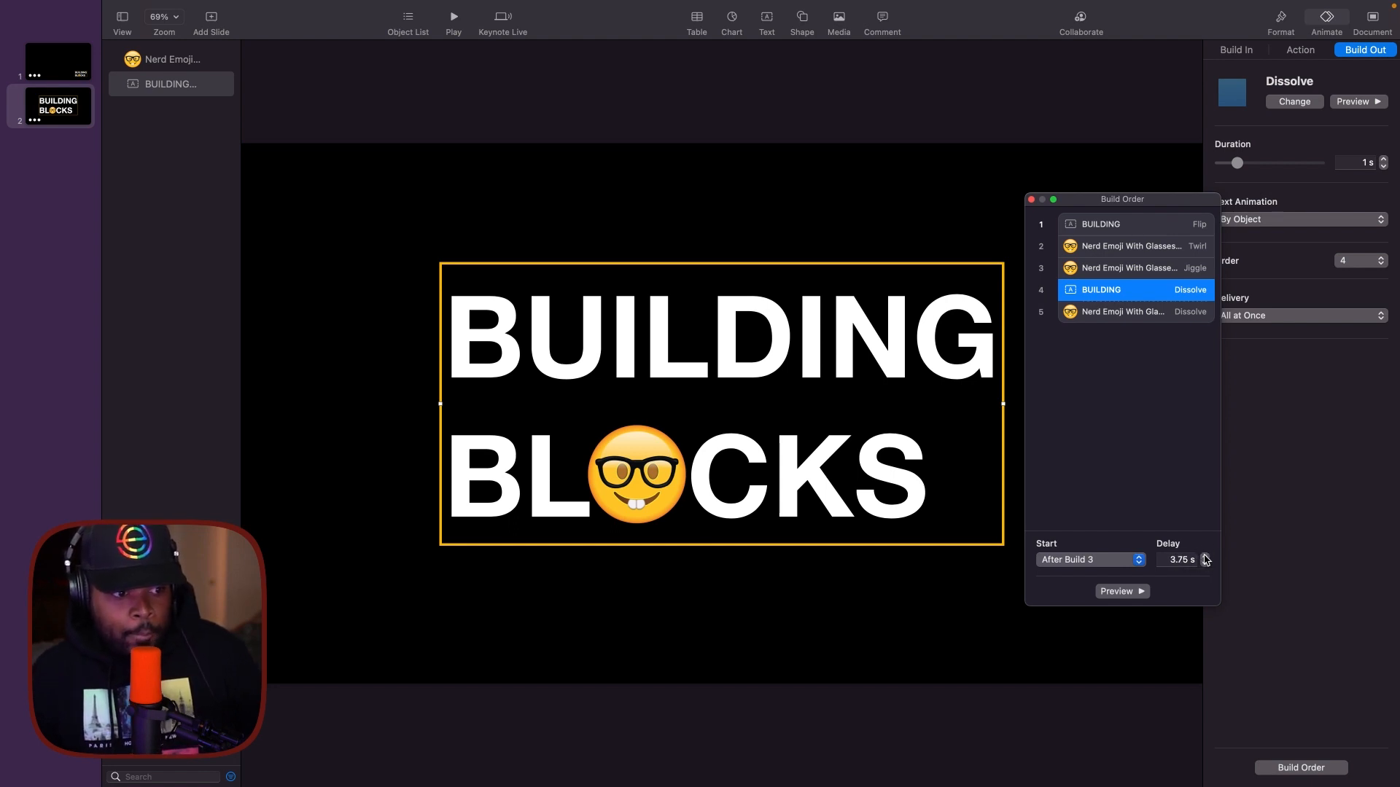
left_click(1205, 556)
left_click(1205, 556)
left_click(1205, 556)
left_click(1205, 556)
left_click(1205, 563)
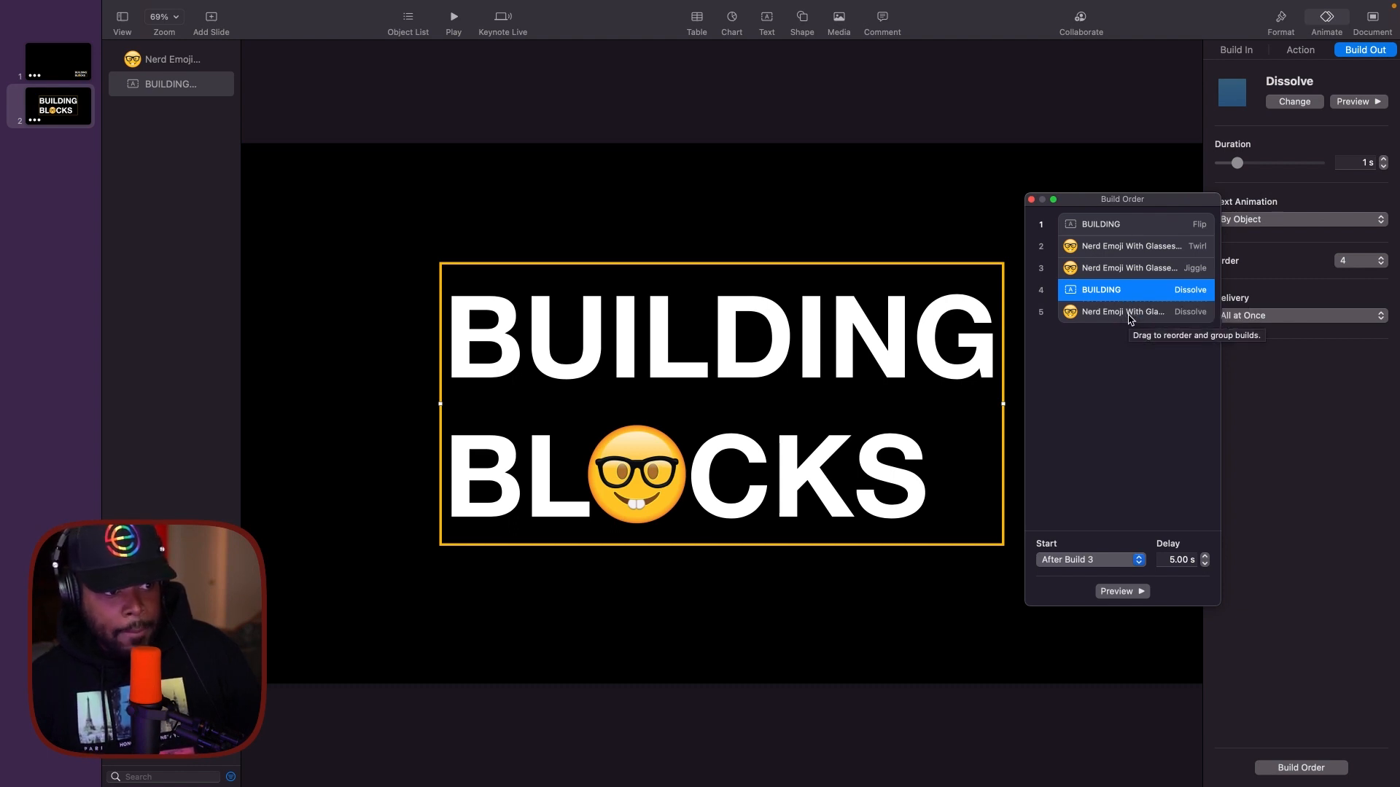
Set the delay of the nerd emoji's Dissolve build-out to 5 seconds and preview the builds.
left_click(1128, 313)
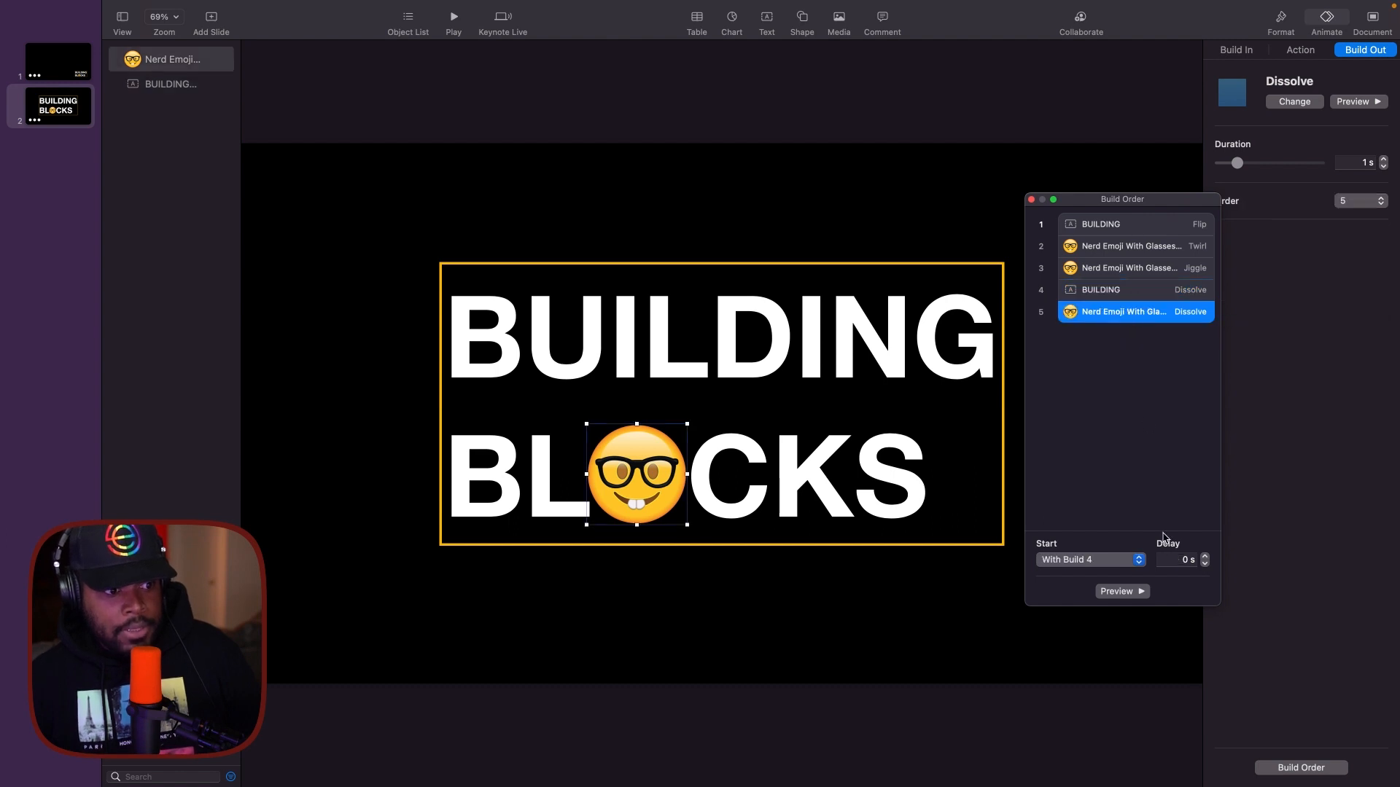
left_click(1204, 556)
left_click(1204, 557)
left_click(1204, 556)
left_click(1204, 556)
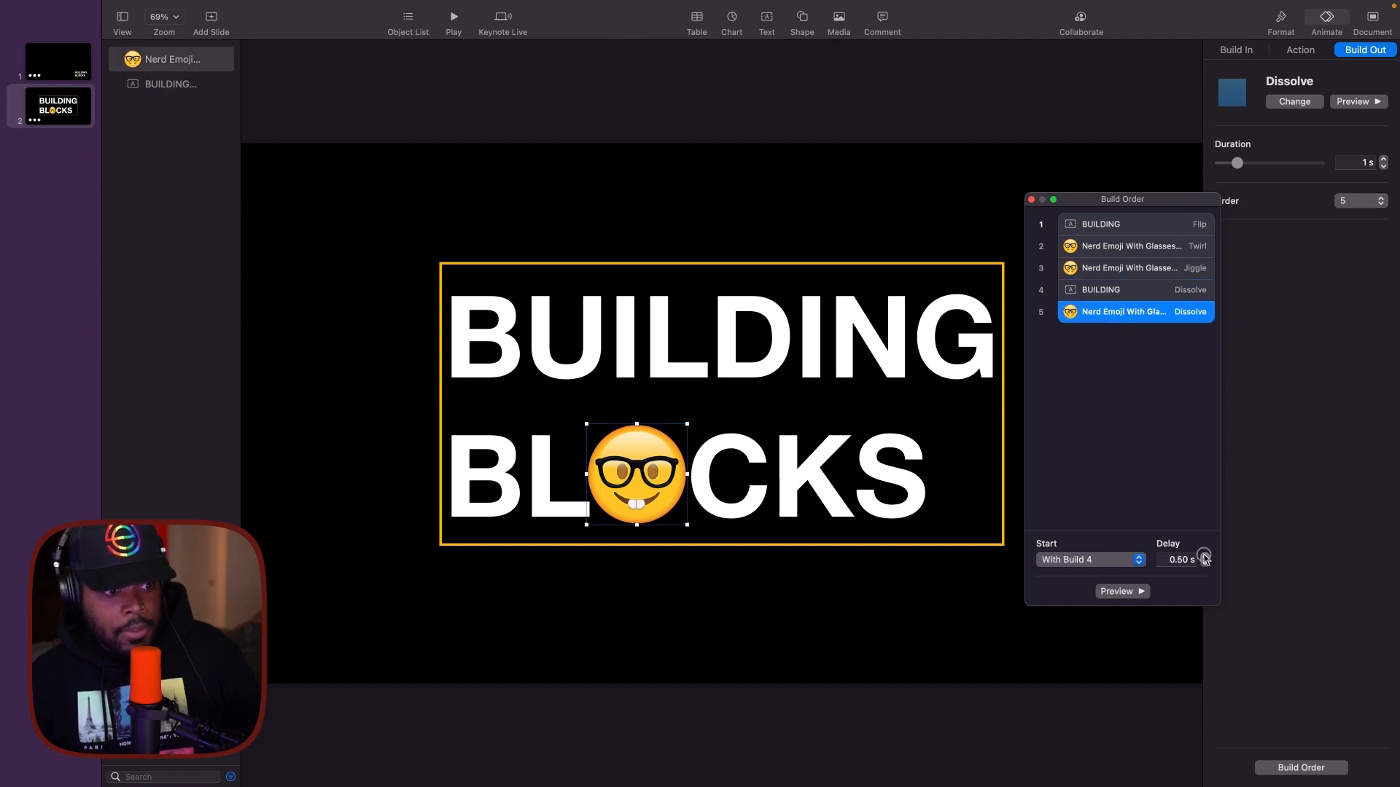
left_click(1204, 556)
left_click(1204, 556)
left_click(1204, 556)
left_click_drag(1204, 556, 1204, 556)
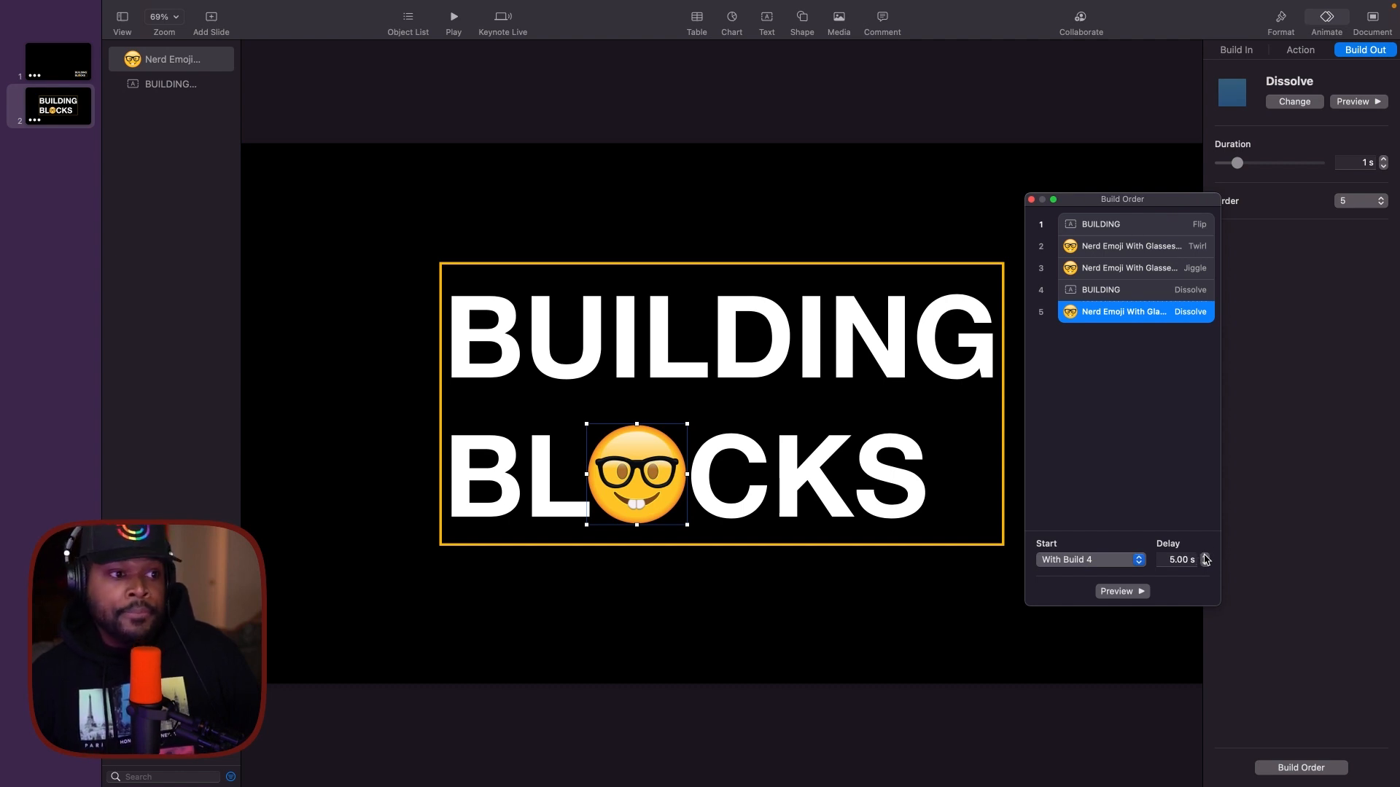
left_click(1113, 592)
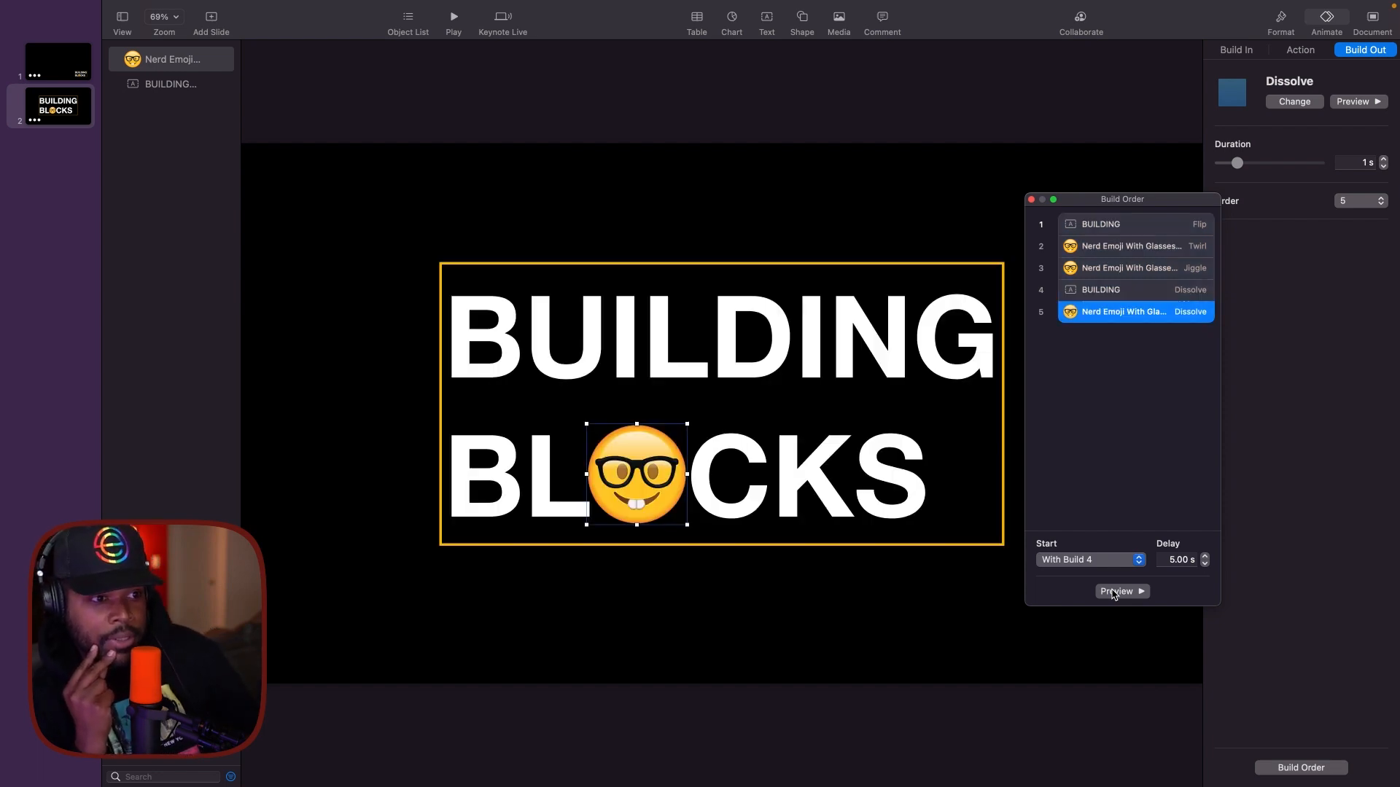
Set the delay of the nerd emoji's Dissolve build-out, which starts With Build 4, to 0 seconds.
left_click(1095, 291)
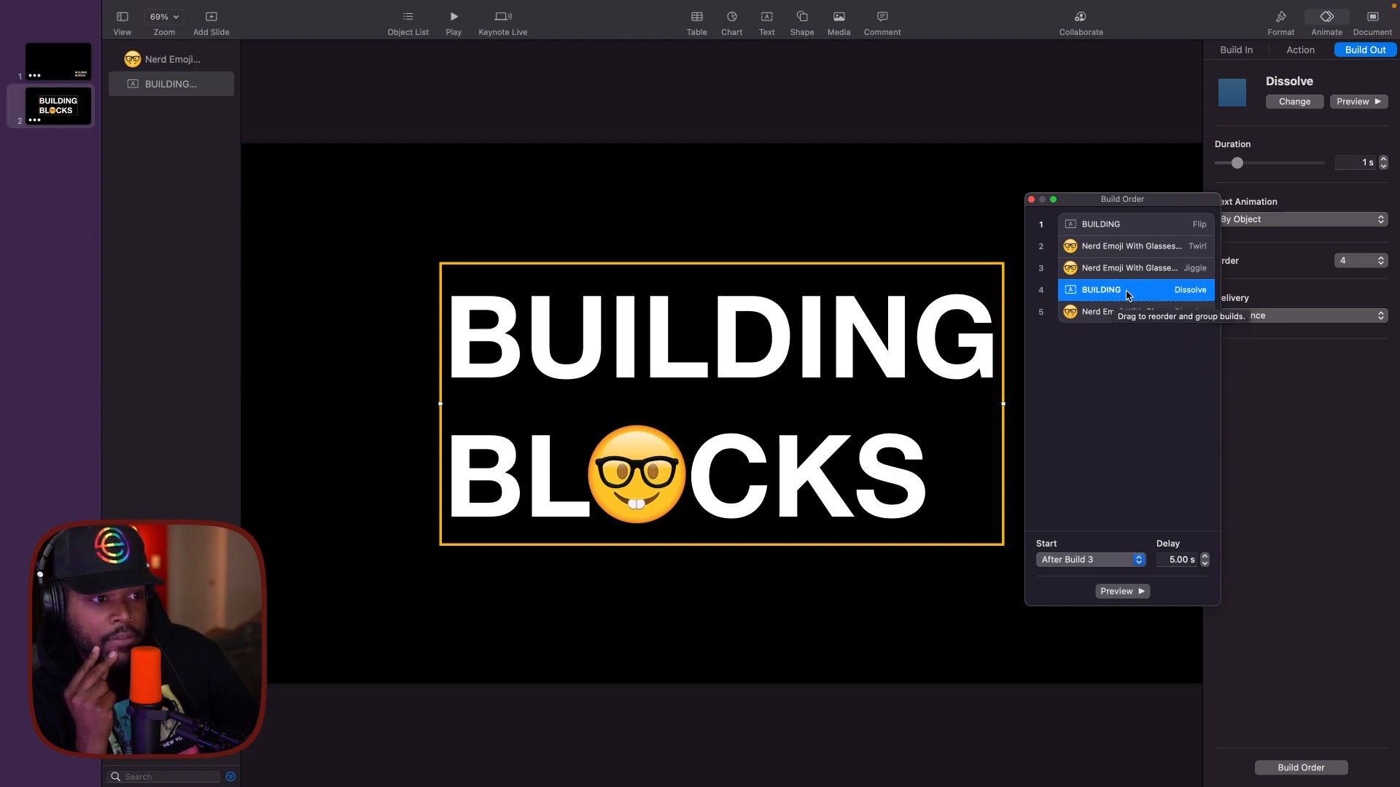
left_click(1130, 318)
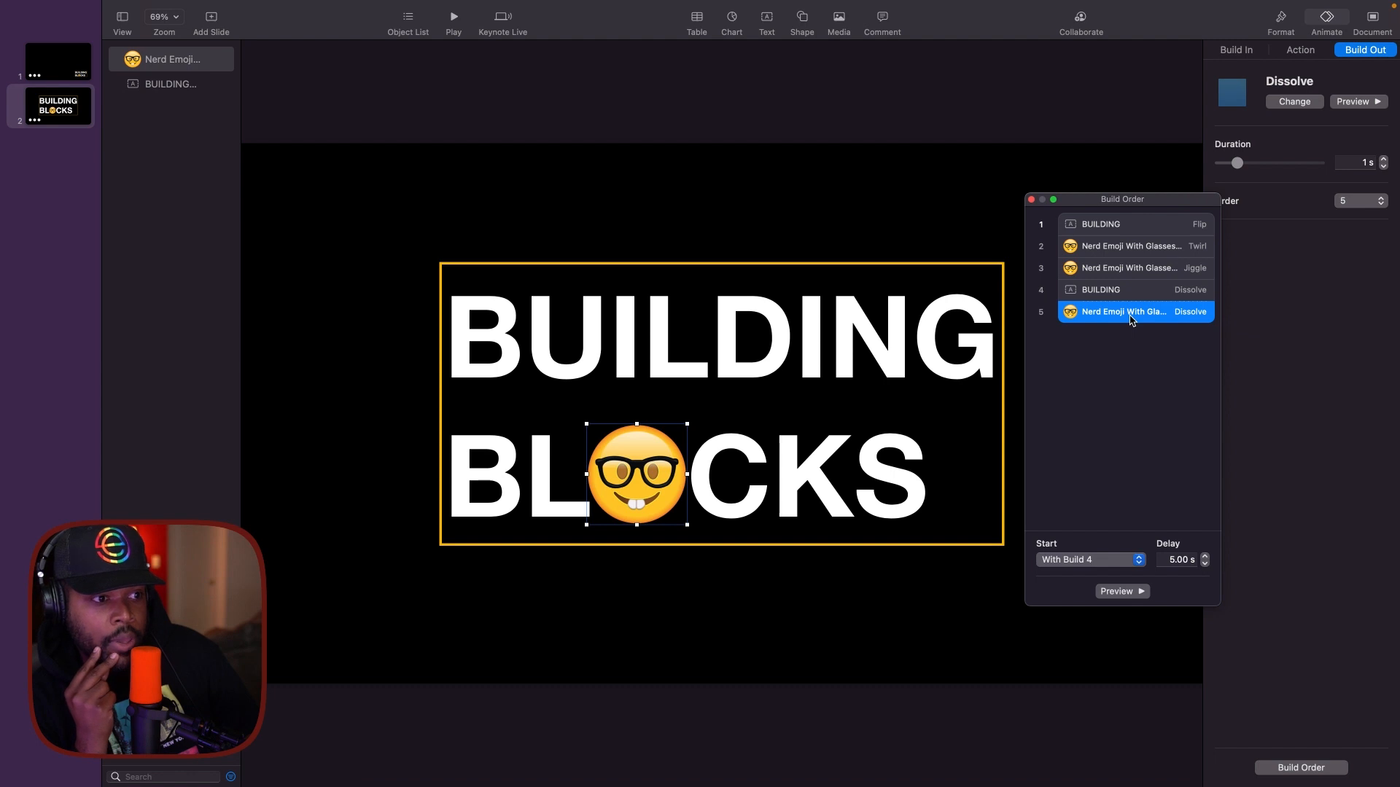
left_click(1204, 556)
left_click(1205, 555)
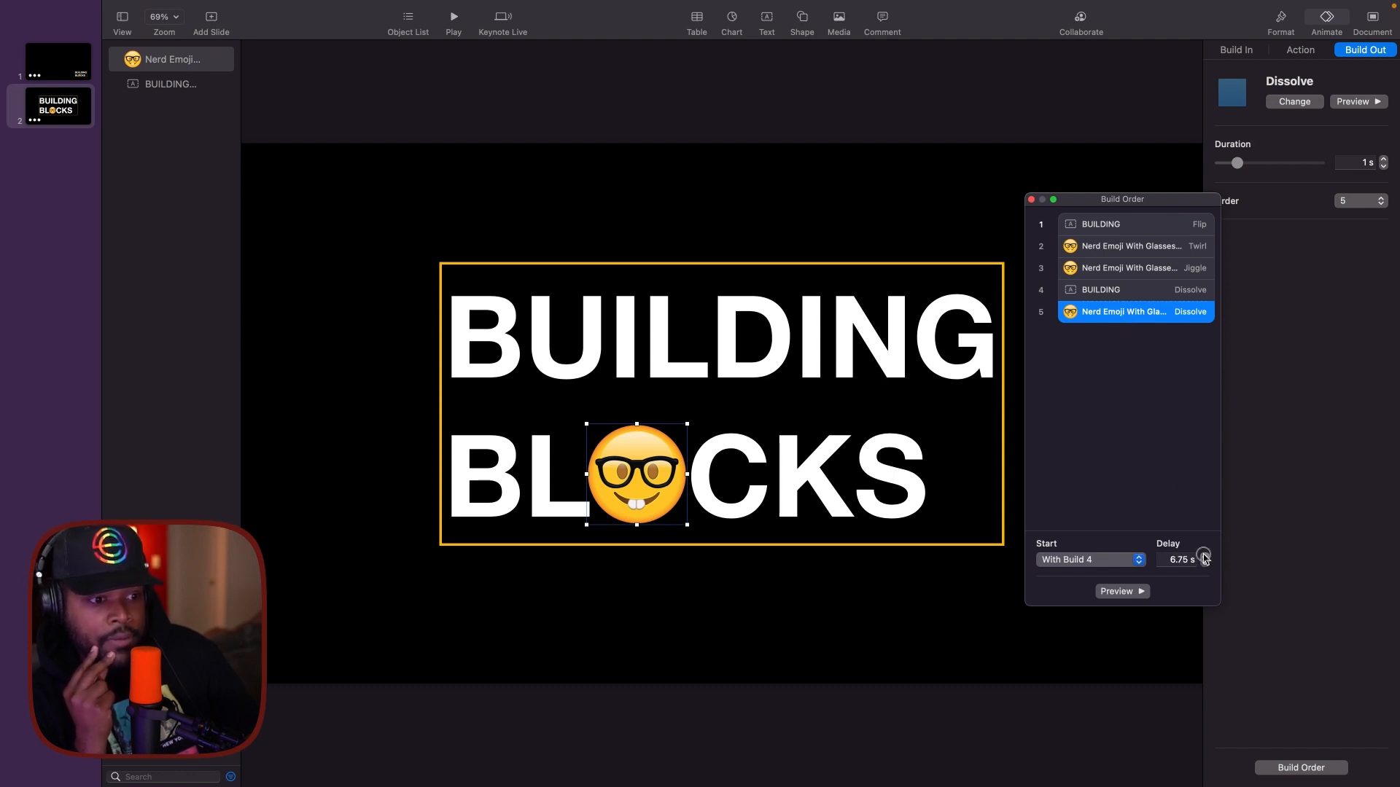
left_click(1175, 563)
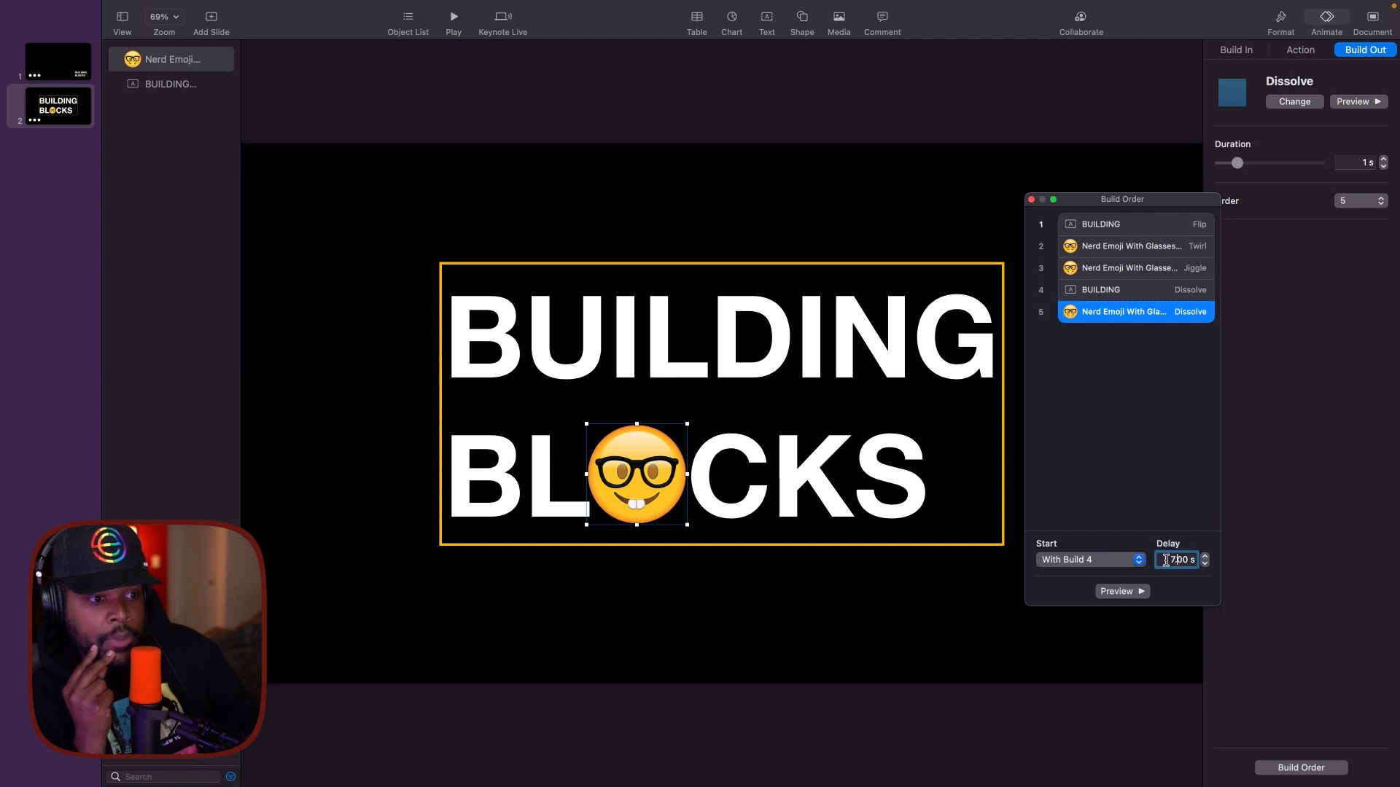
left_click_drag(1165, 560, 1217, 561)
type("0")
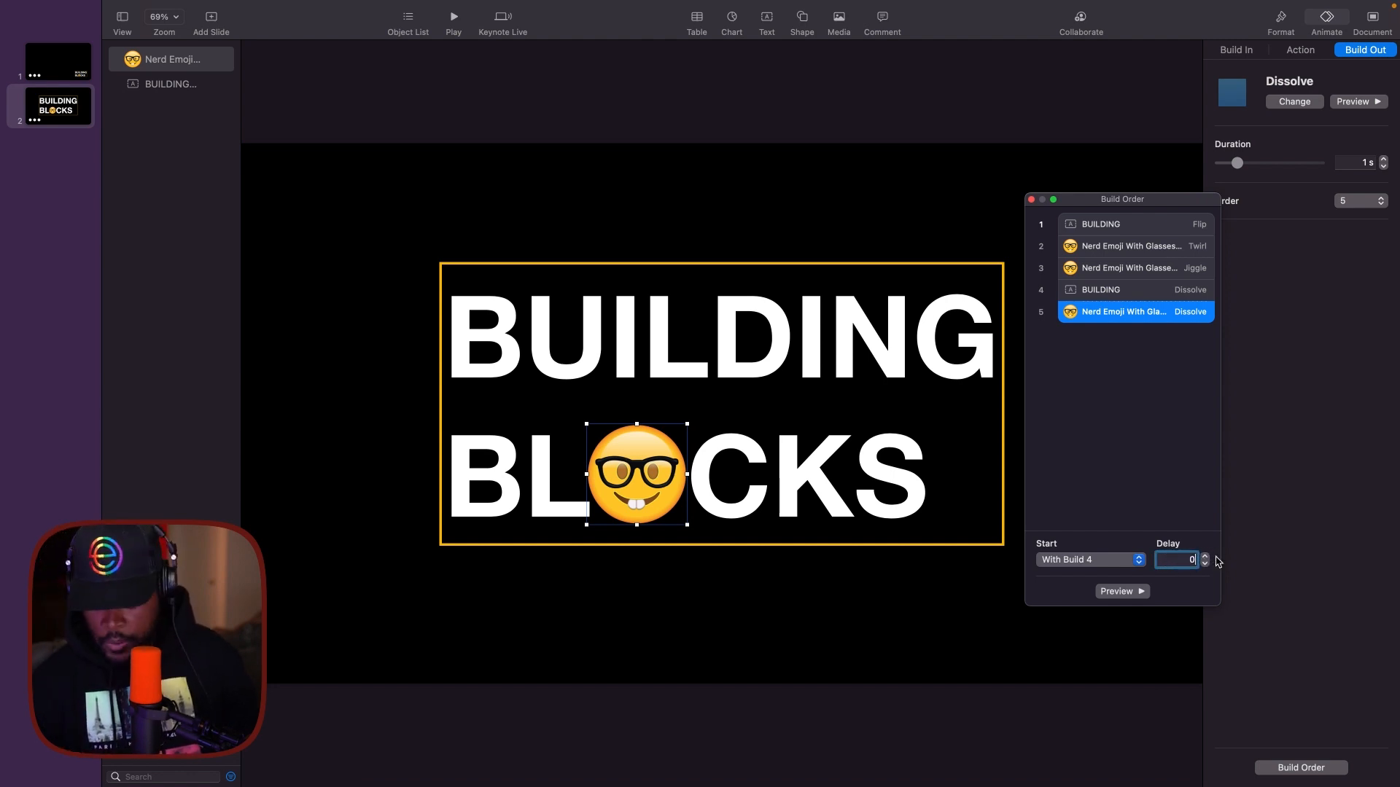
type(".")
type("5")
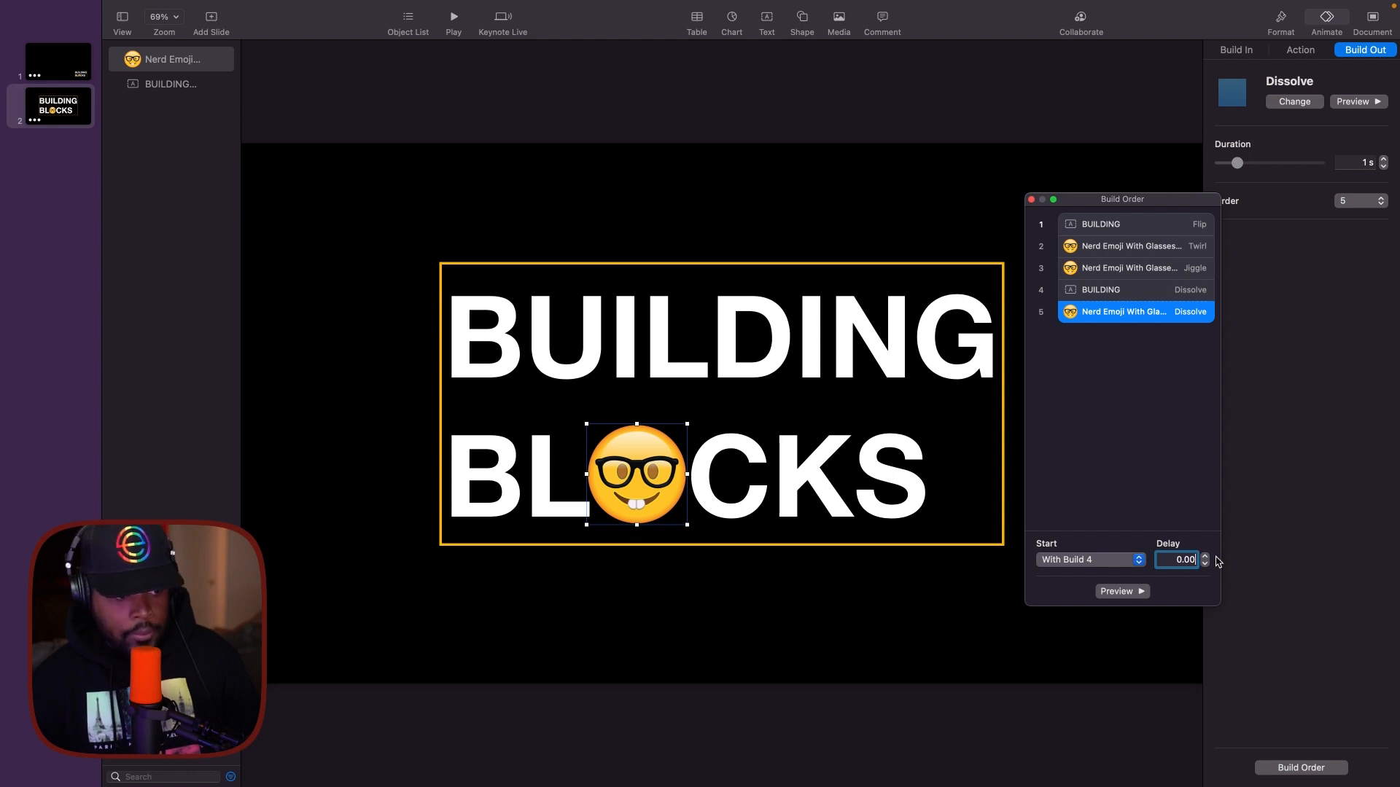
left_click(1172, 510)
left_click(1099, 321)
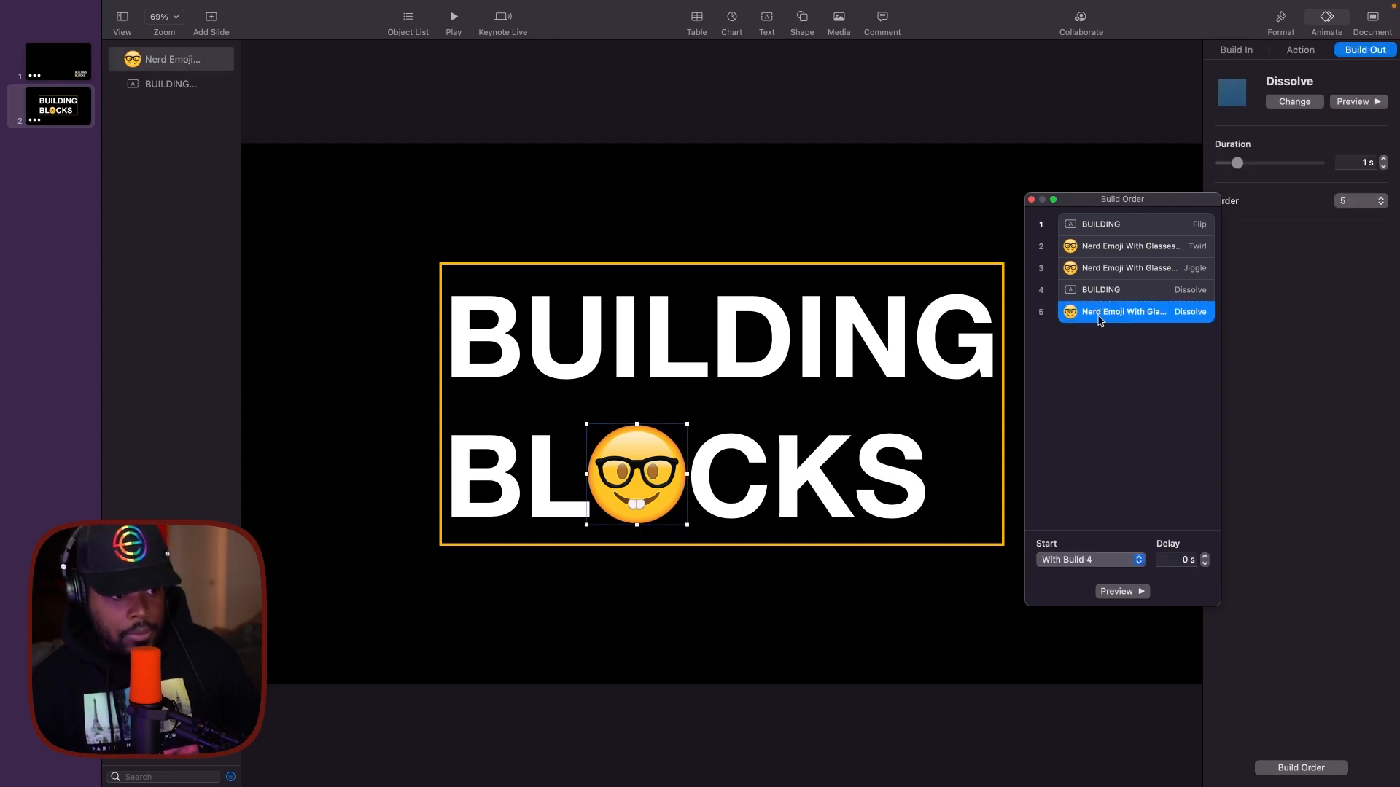
Check the timing of the text's and emoji's Dissolve builds, preview the animation, and close the build order window.
left_click(1101, 297)
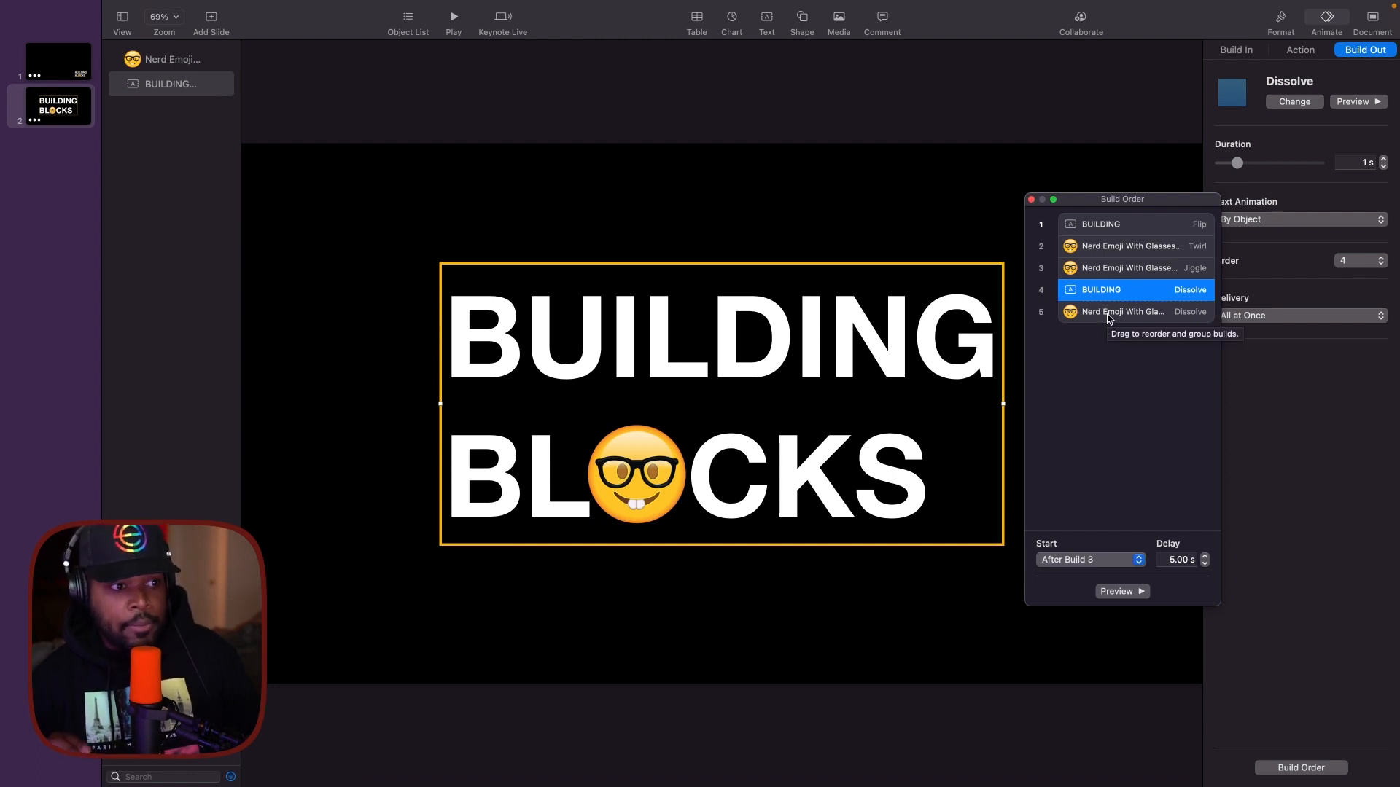
left_click(1109, 315)
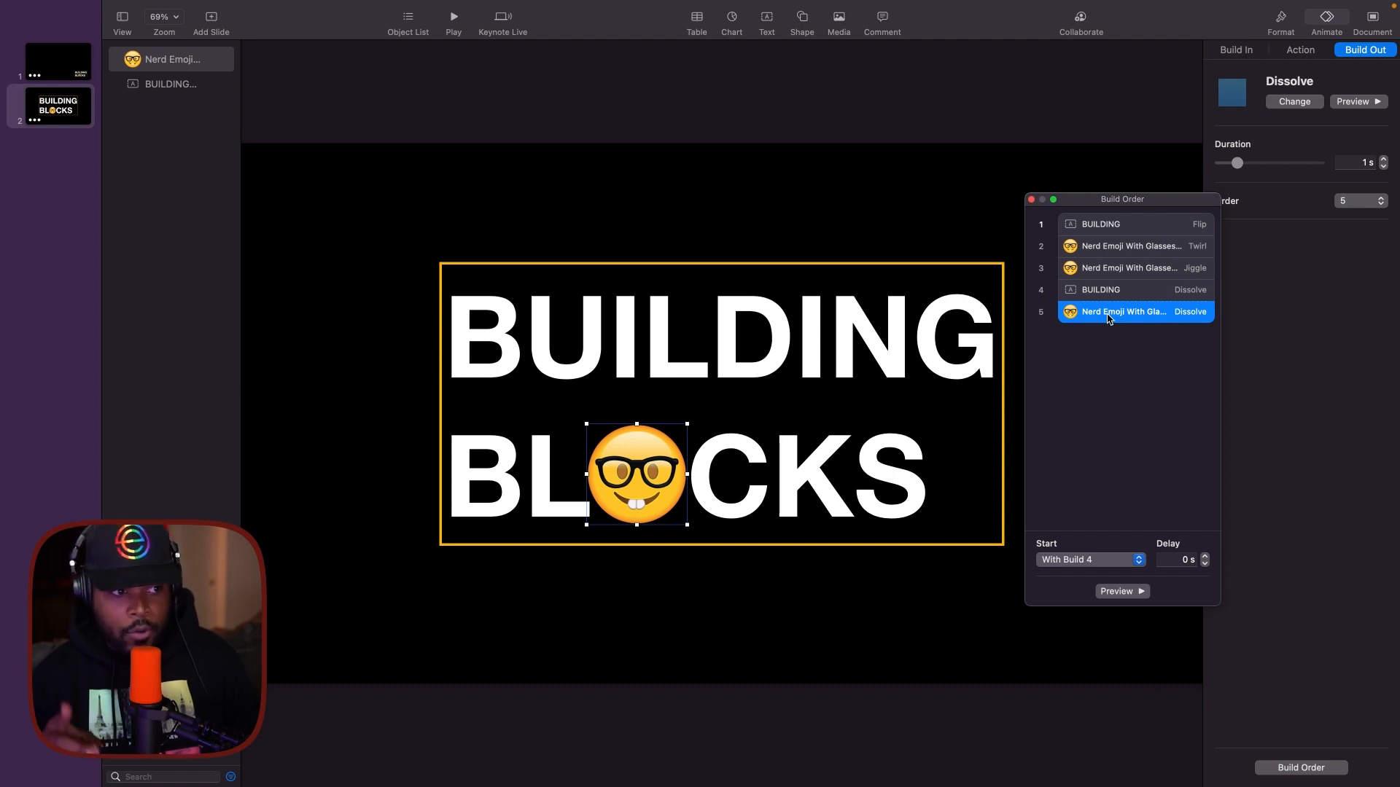
left_click(1114, 597)
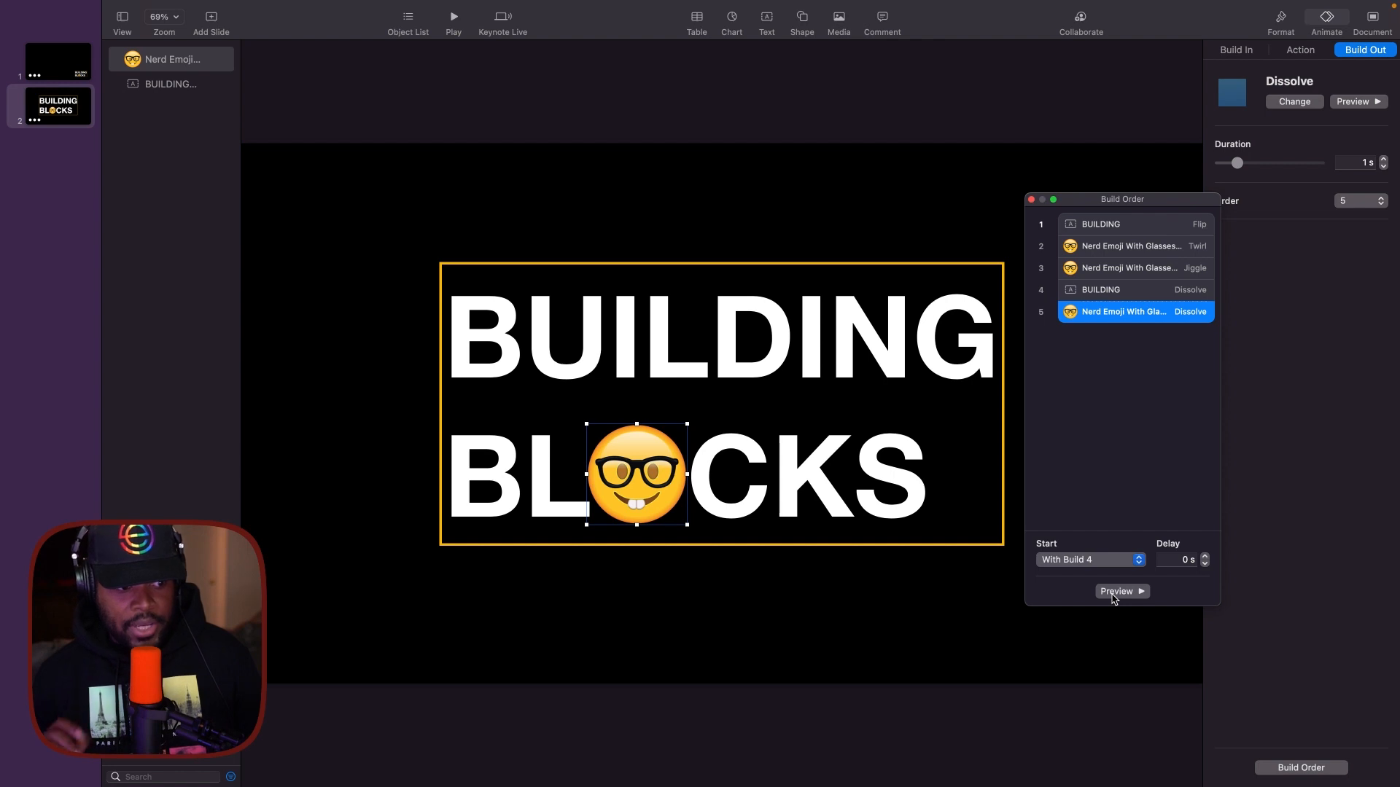
left_click(1113, 593)
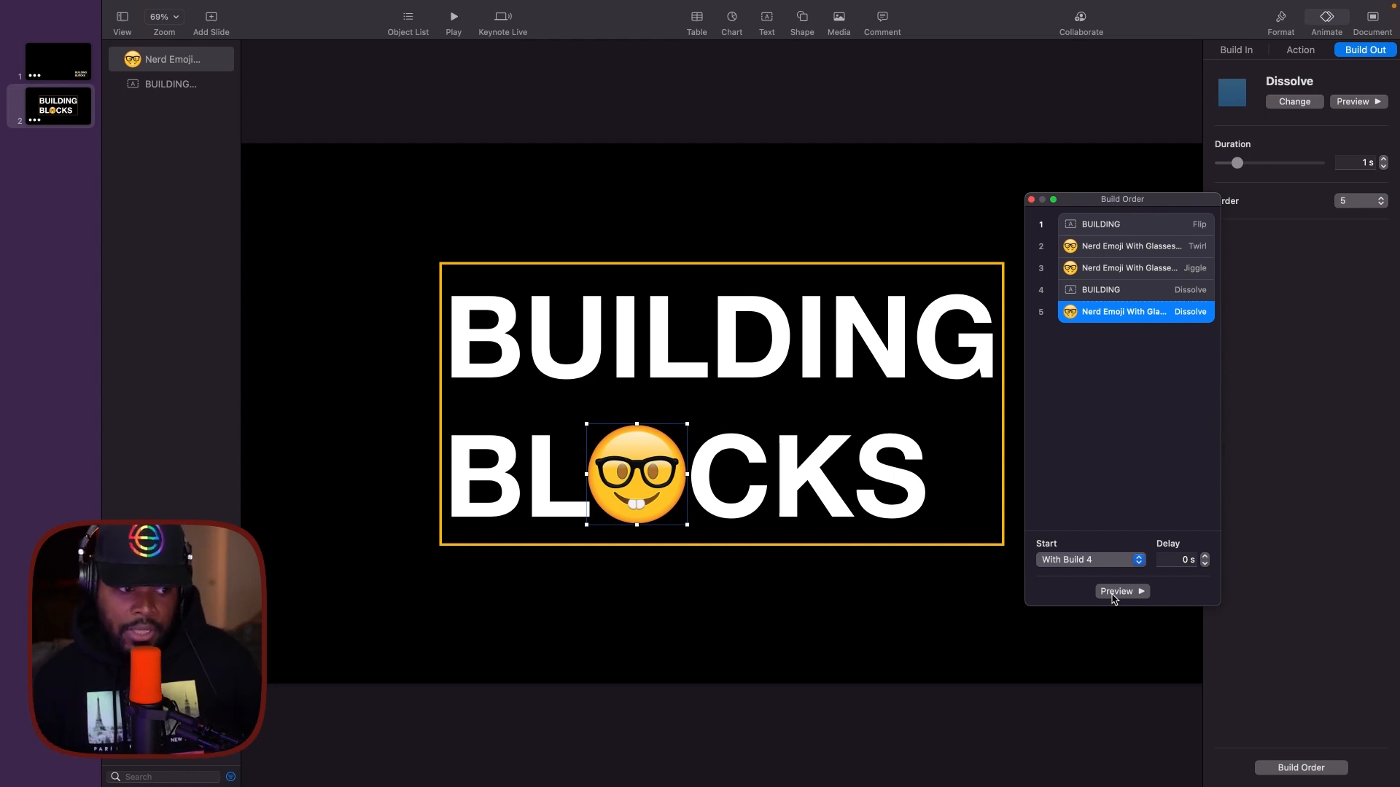
left_click(1031, 200)
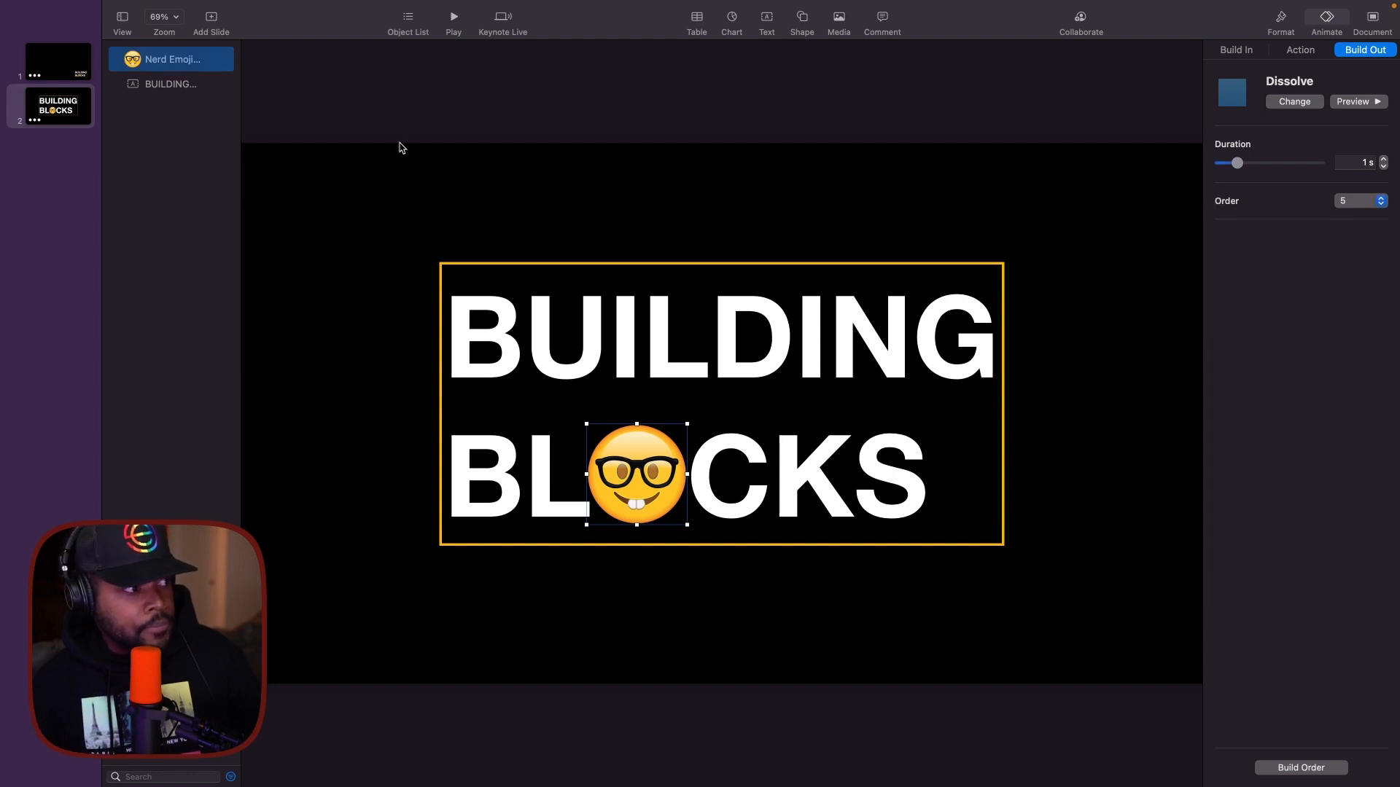
Deselect the emoji and open the export settings for saving the presentation as a movie.
left_click(347, 149)
mouse_move(255, 3)
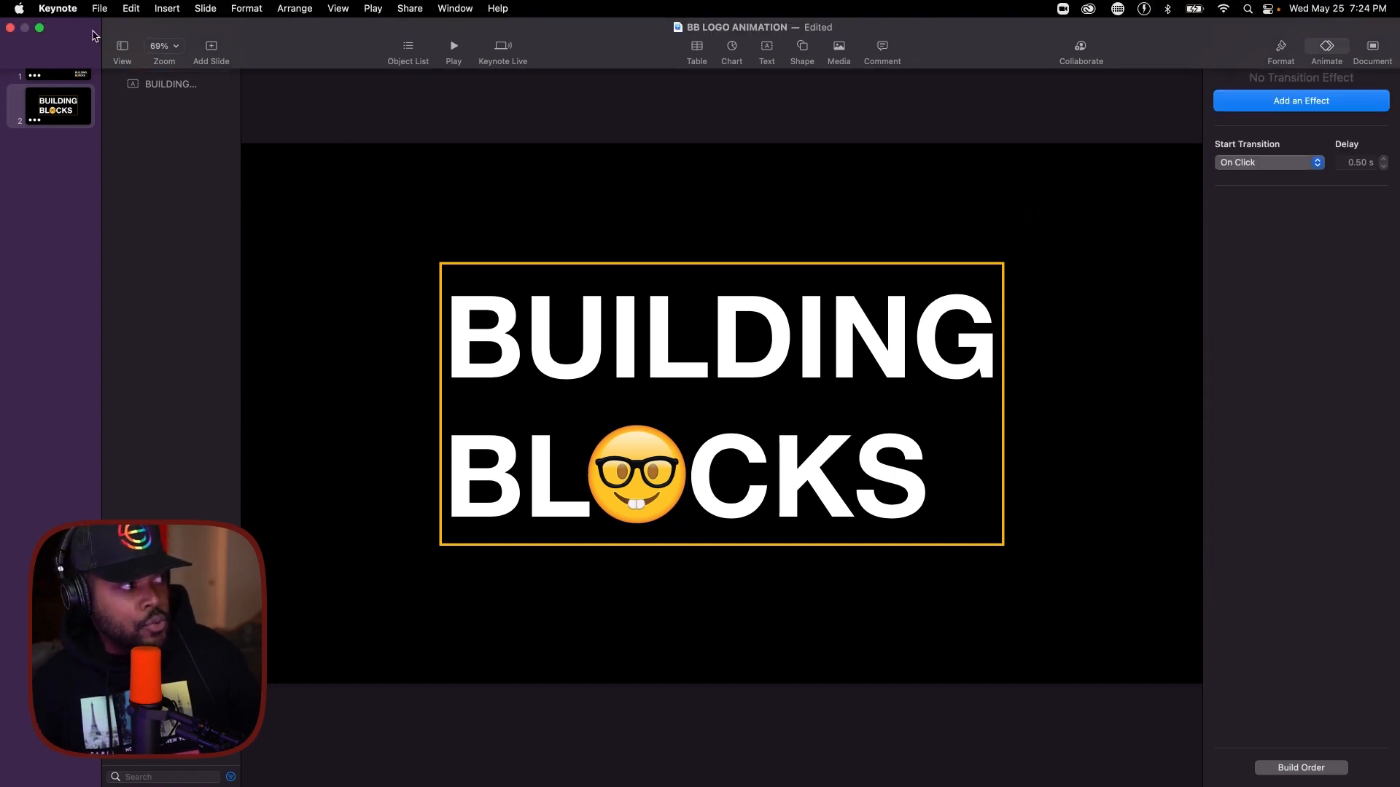
left_click(97, 8)
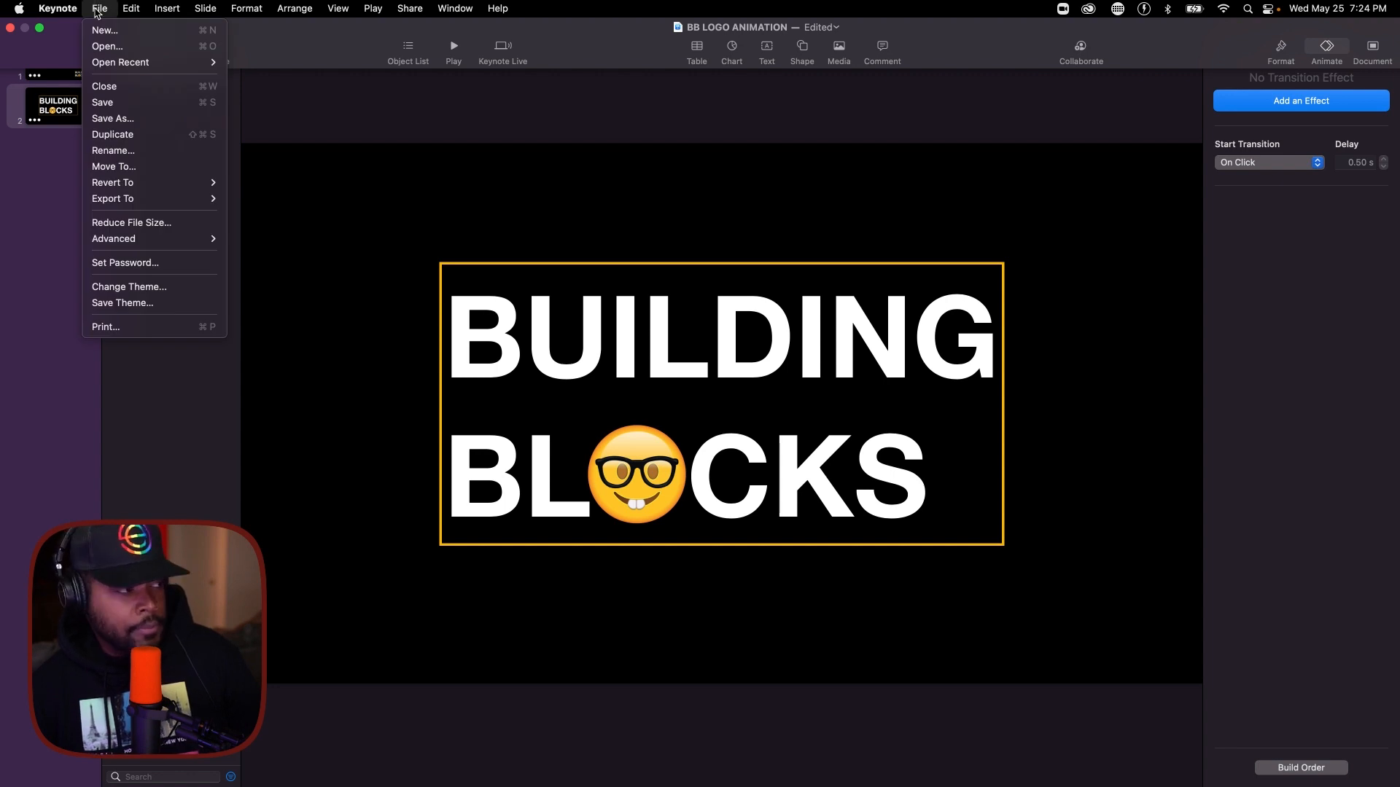
mouse_move(134, 201)
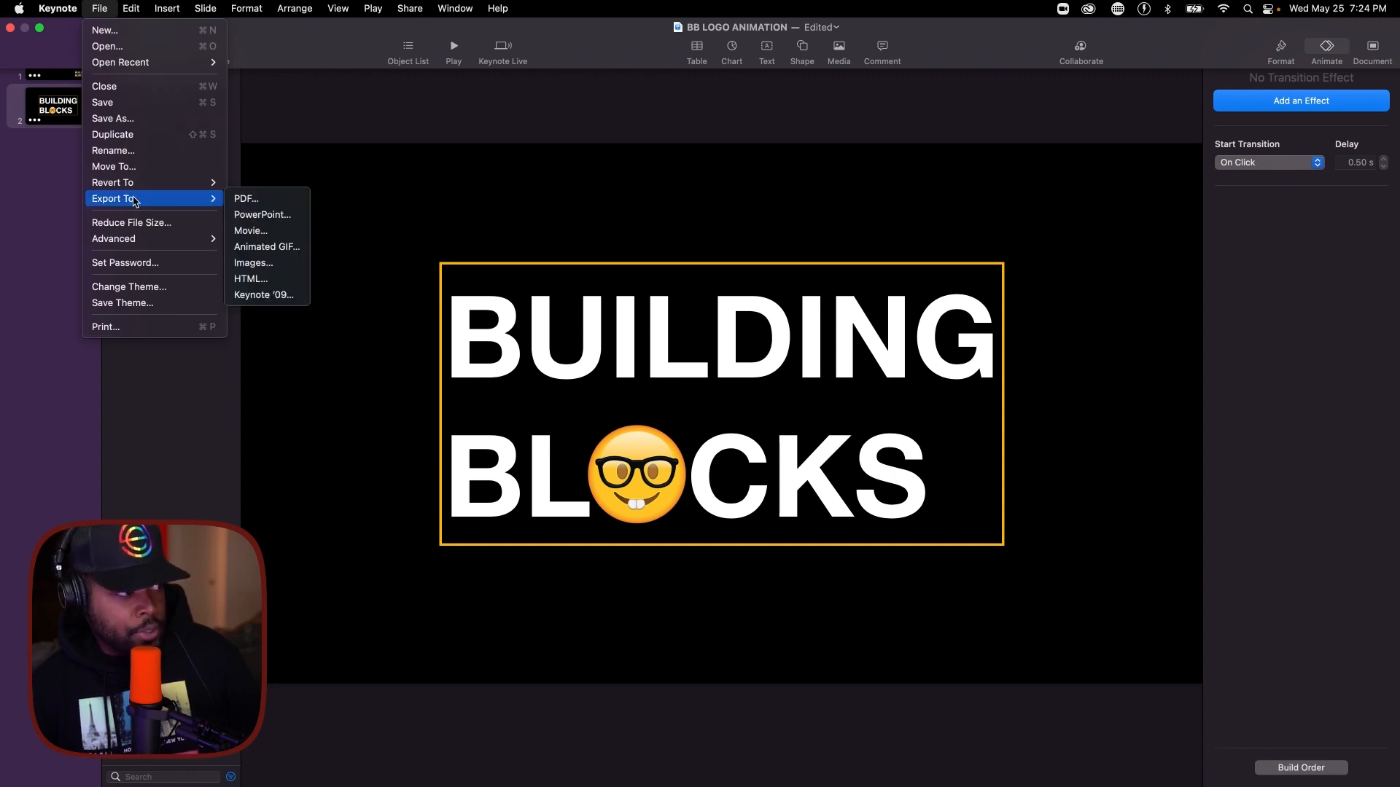
left_click(264, 231)
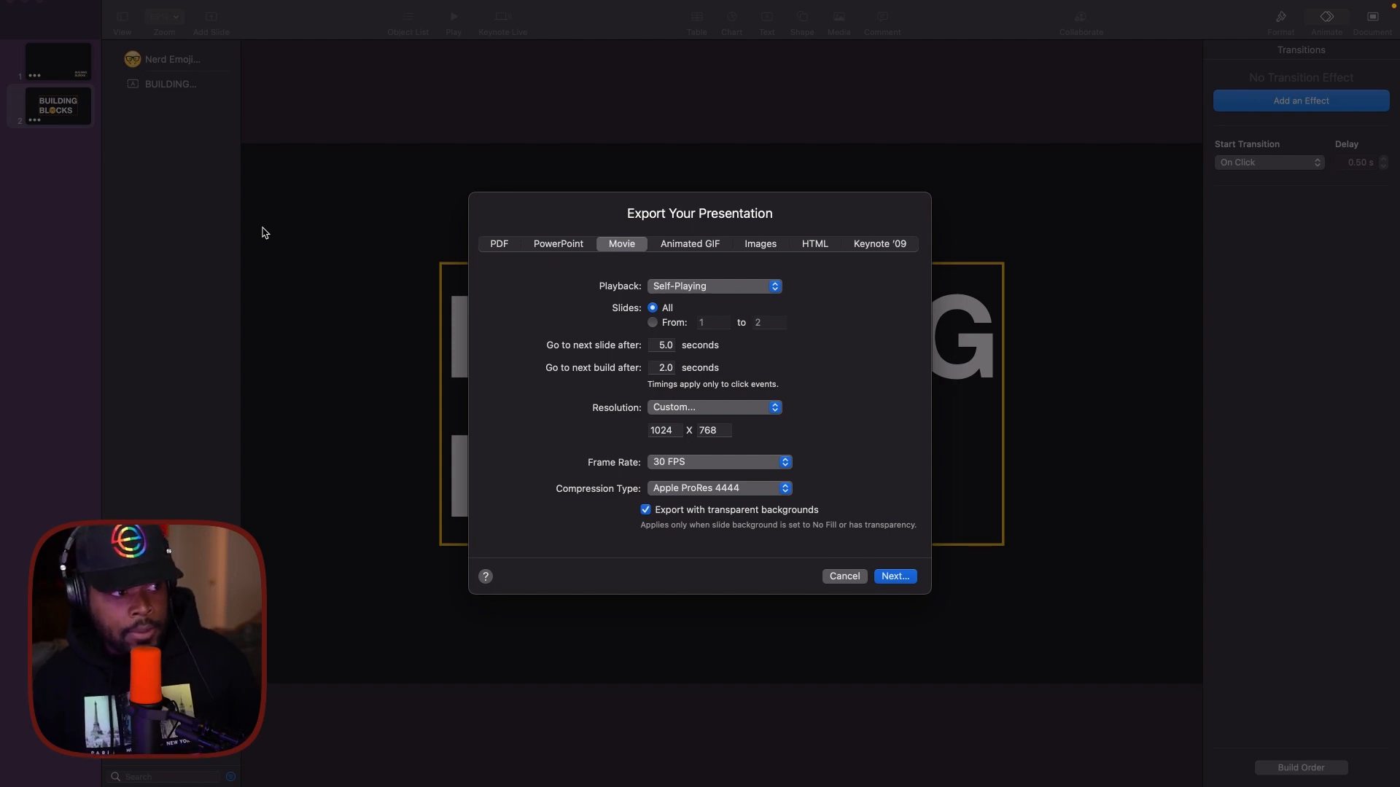
Set the movie's next-slide and next-build times to 0 seconds, keep the Custom resolution, and continue to saving.
double_click(653, 345)
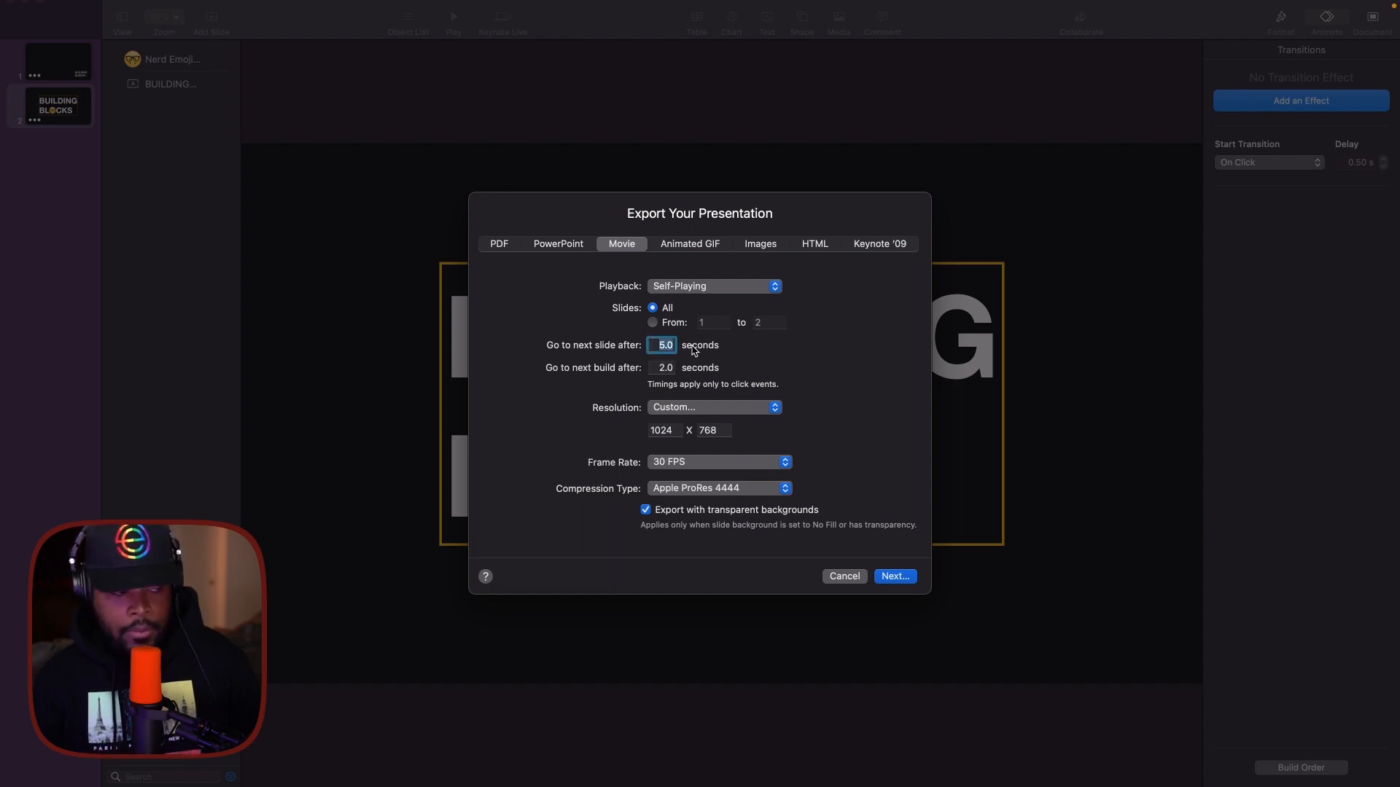
type("0")
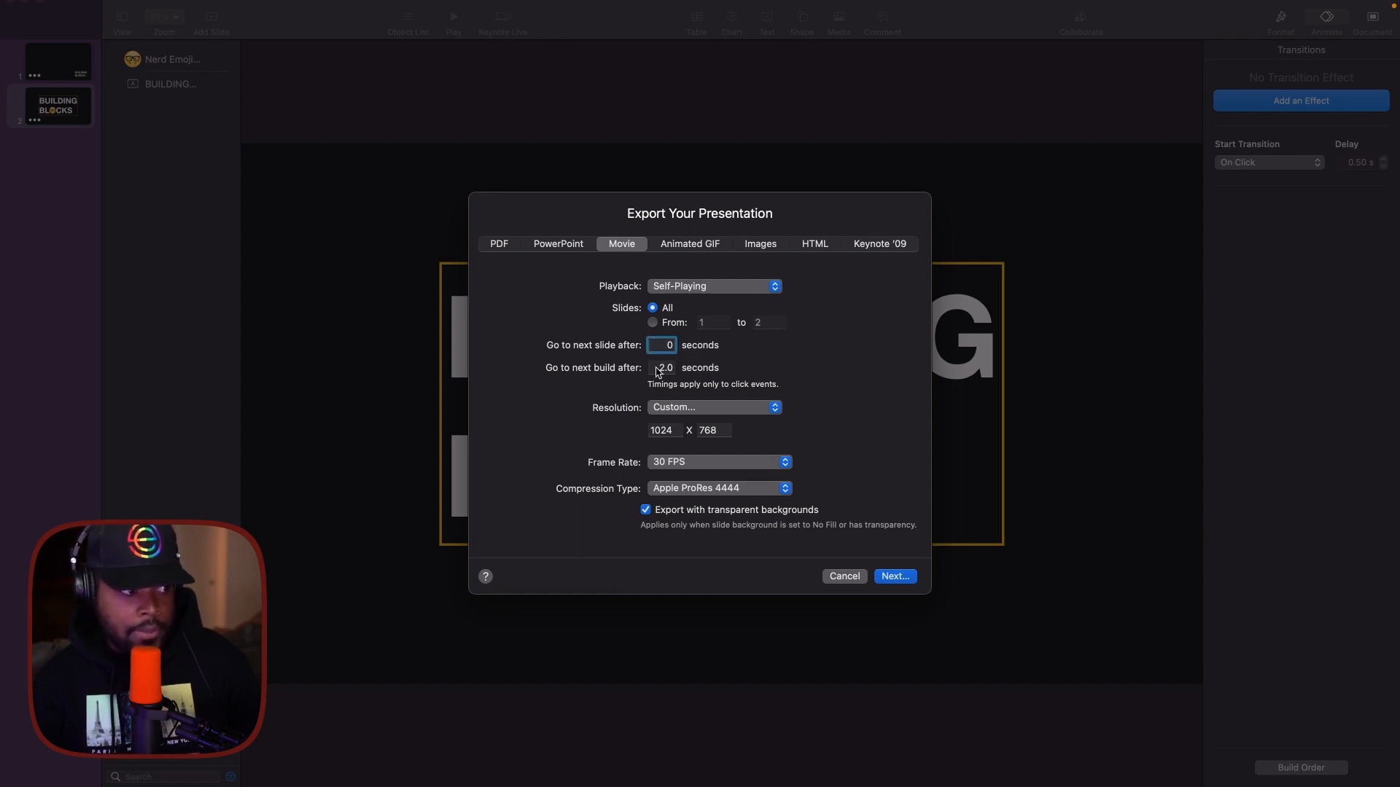
left_click(663, 368)
double_click(662, 368)
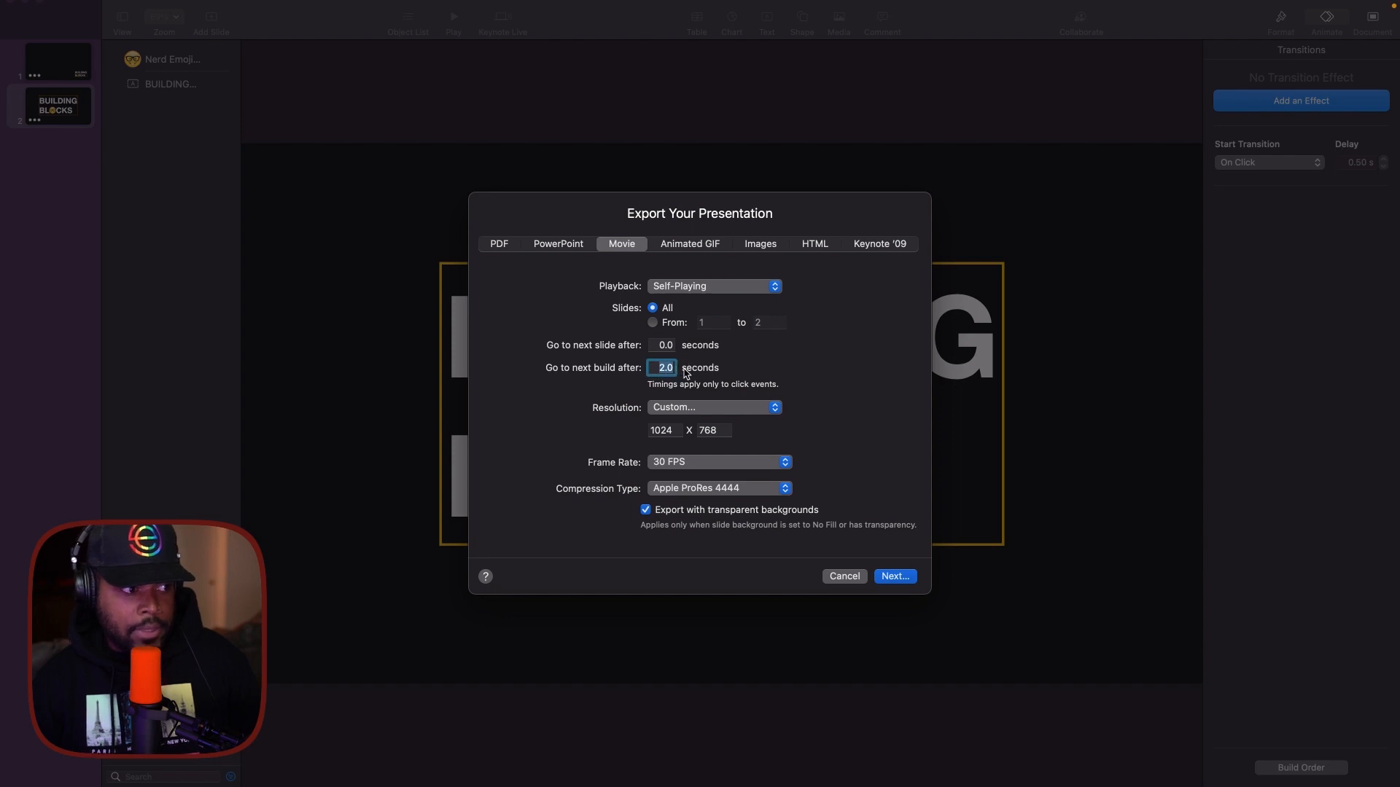
type("0")
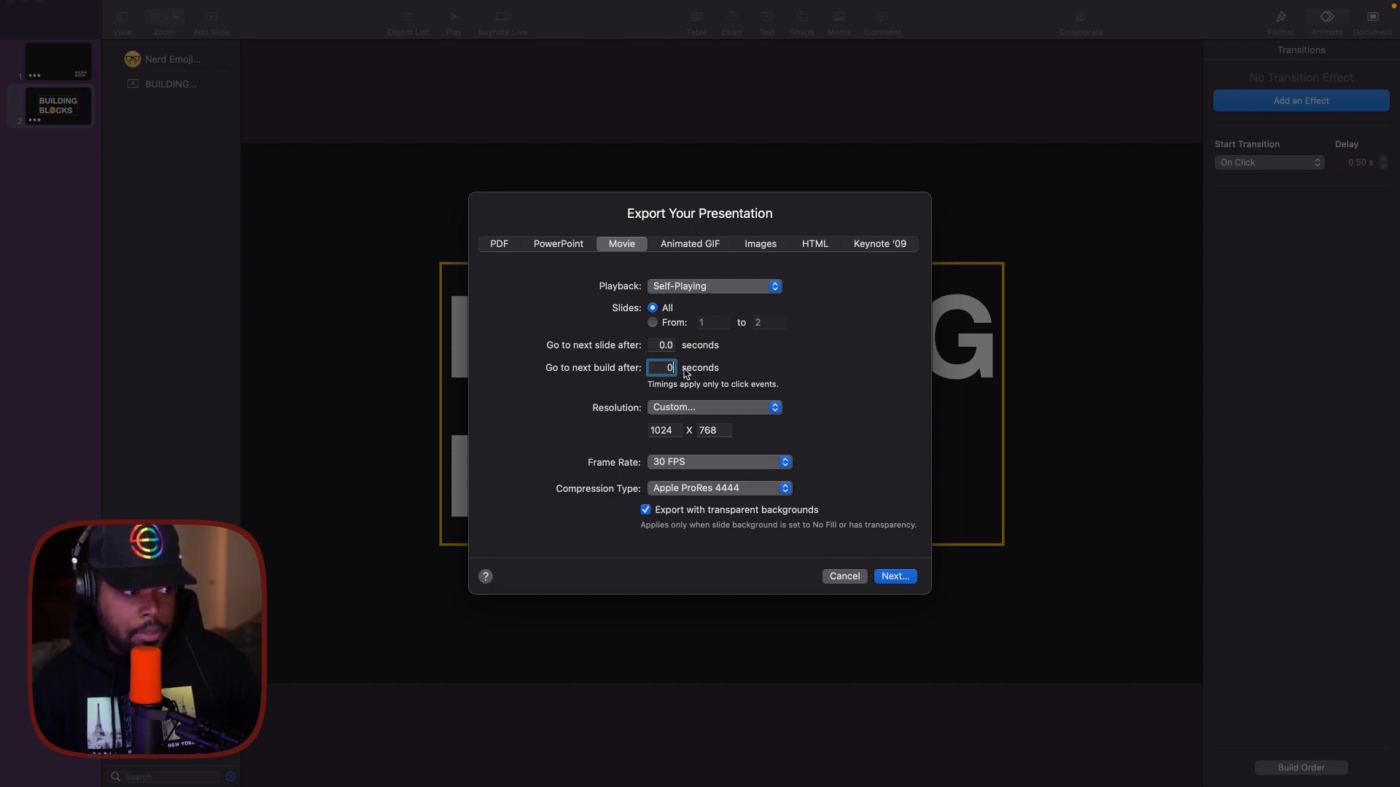
left_click(712, 409)
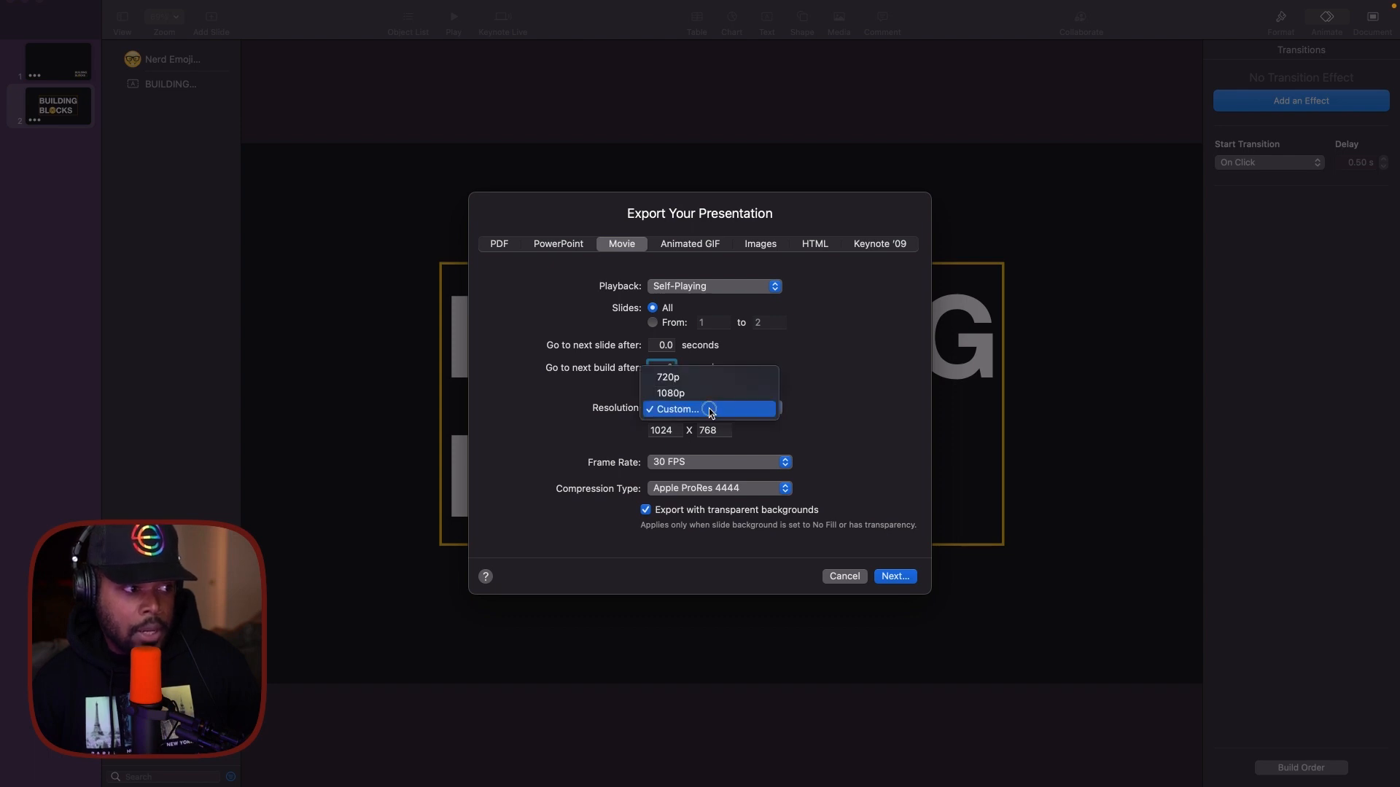
left_click(712, 409)
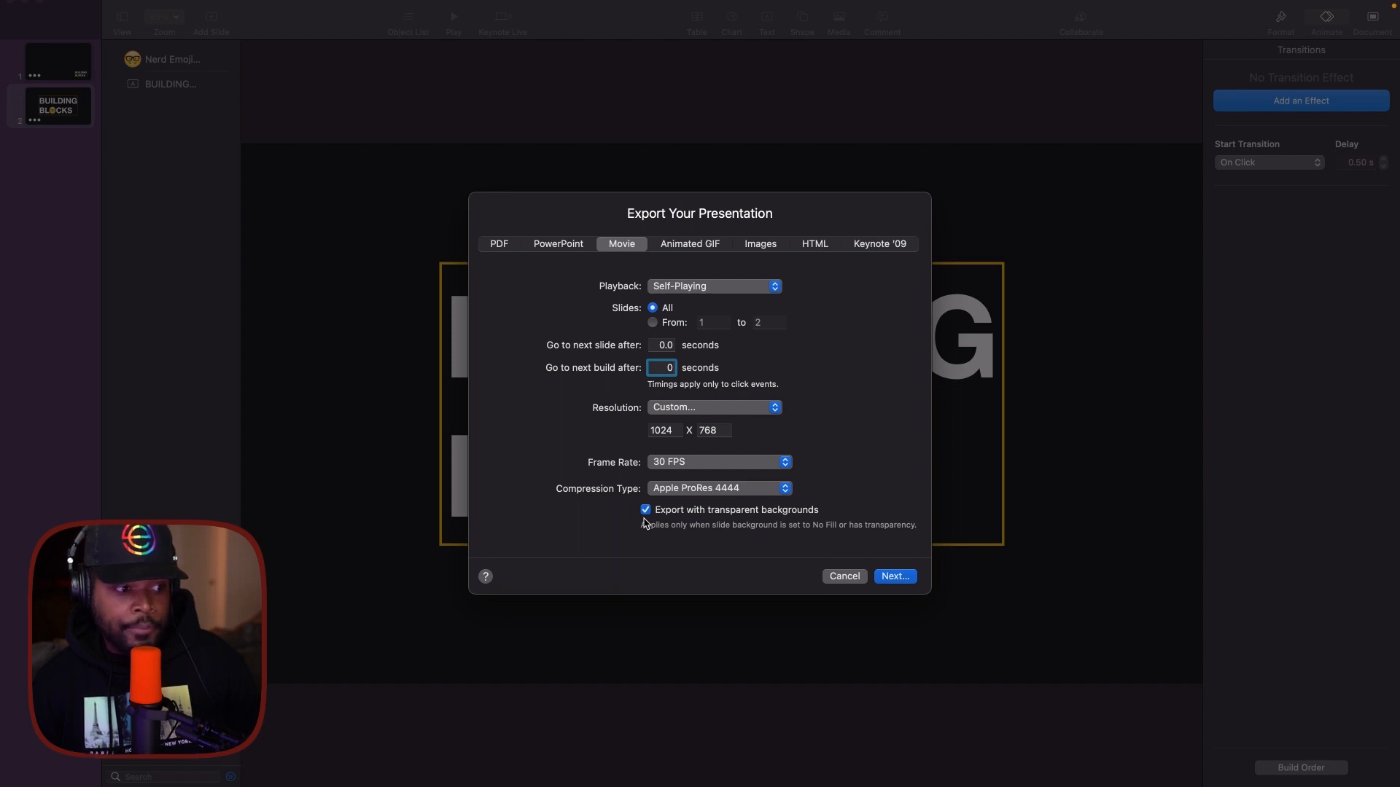
left_click(896, 576)
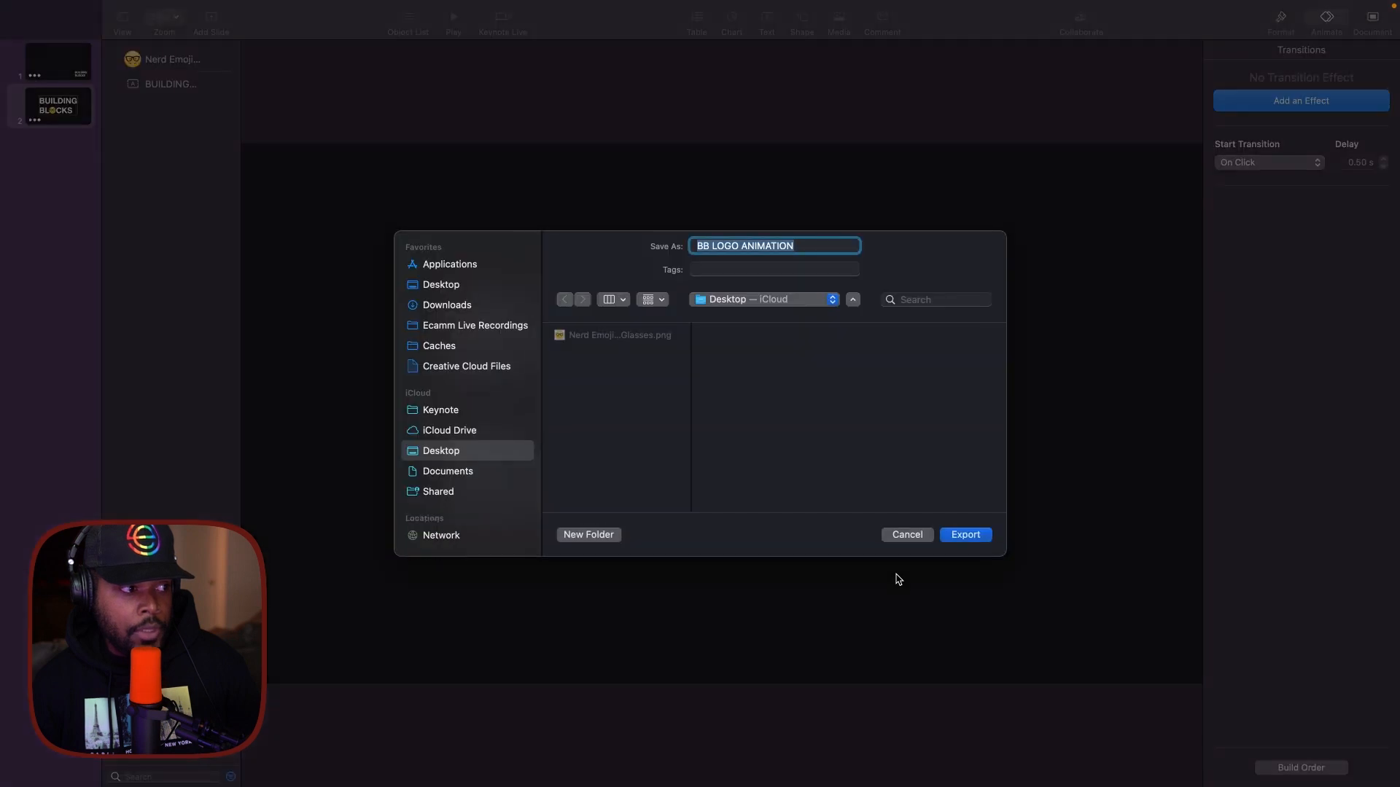
Export the movie to the Desktop under the name BB LOGO TUTORIAL.
left_click(439, 289)
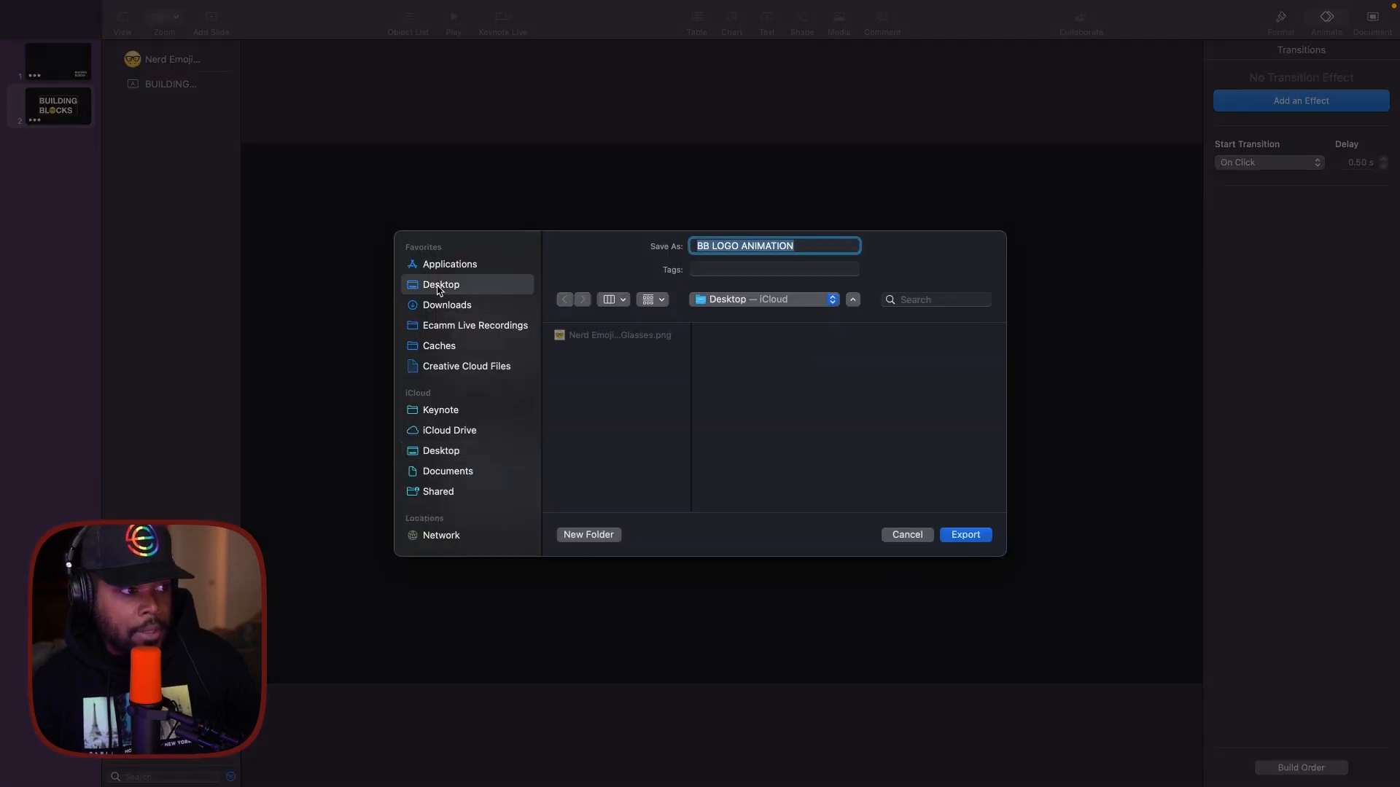
left_click(797, 247)
left_click_drag(798, 247, 741, 247)
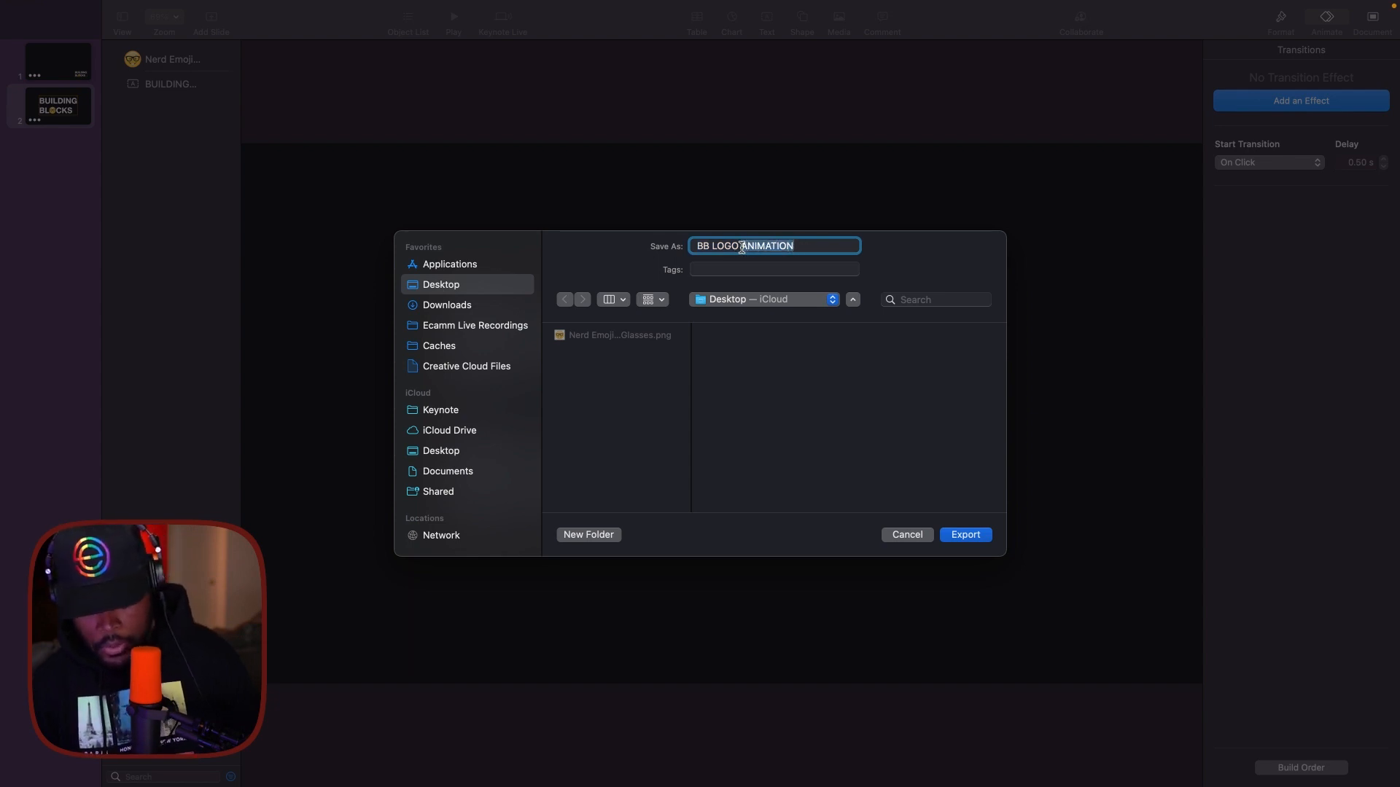
type("TUTO")
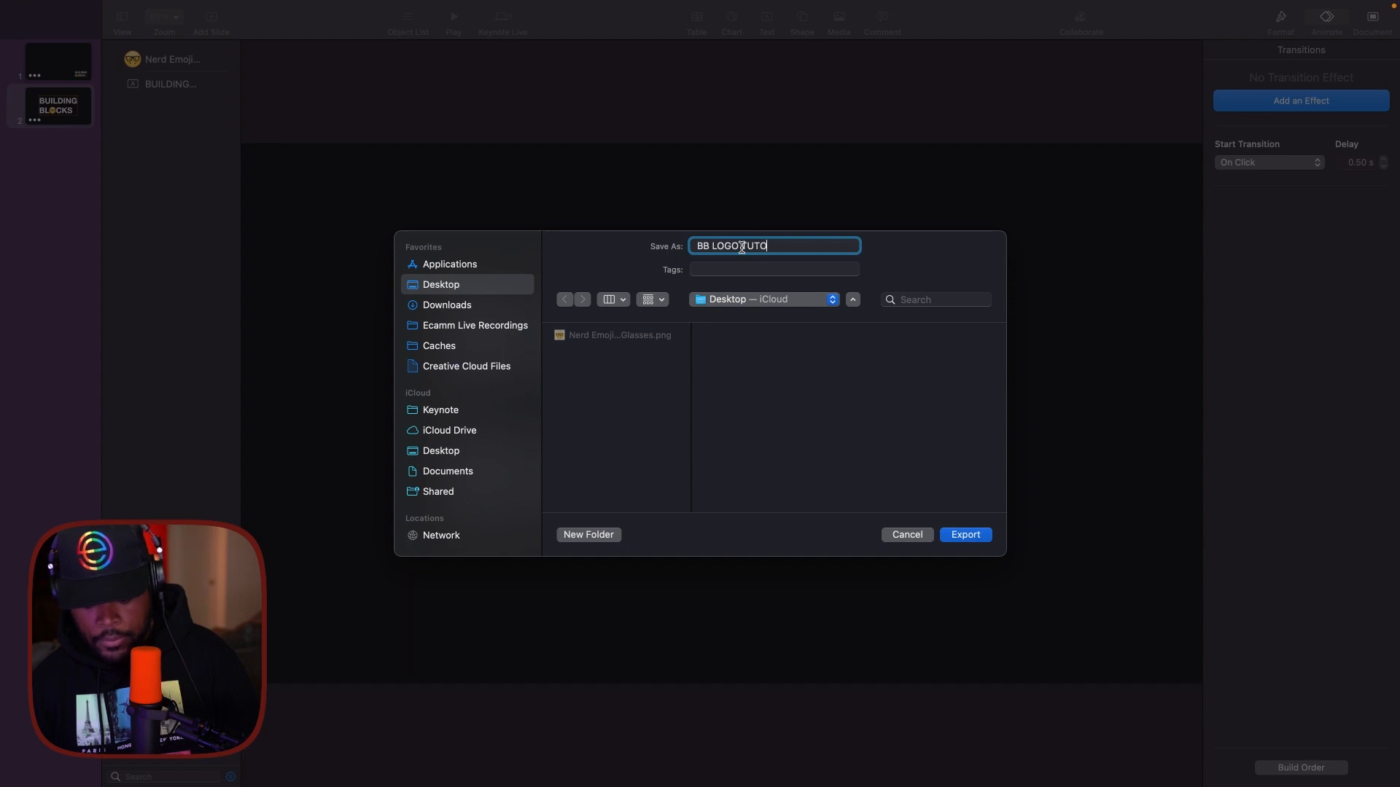
type("RIAL")
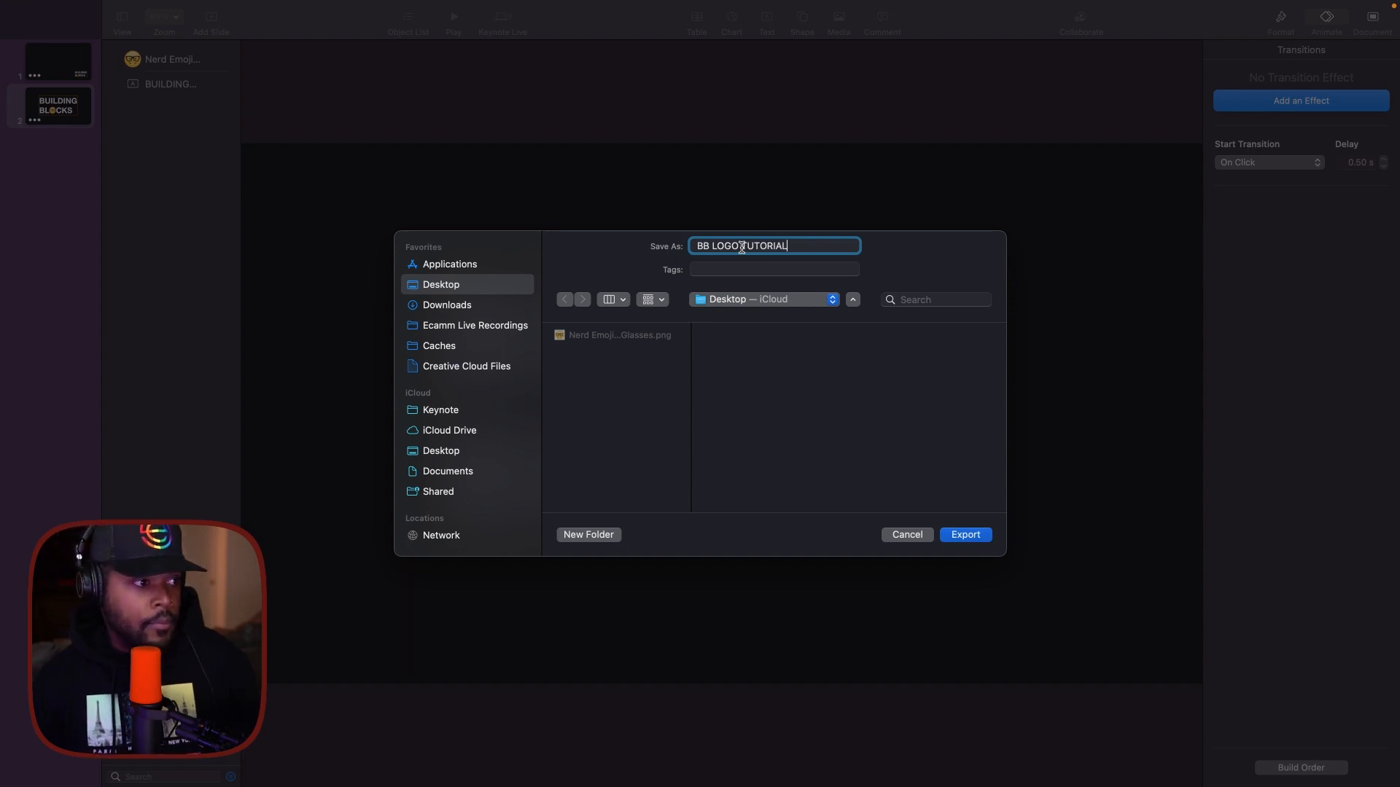
left_click(959, 537)
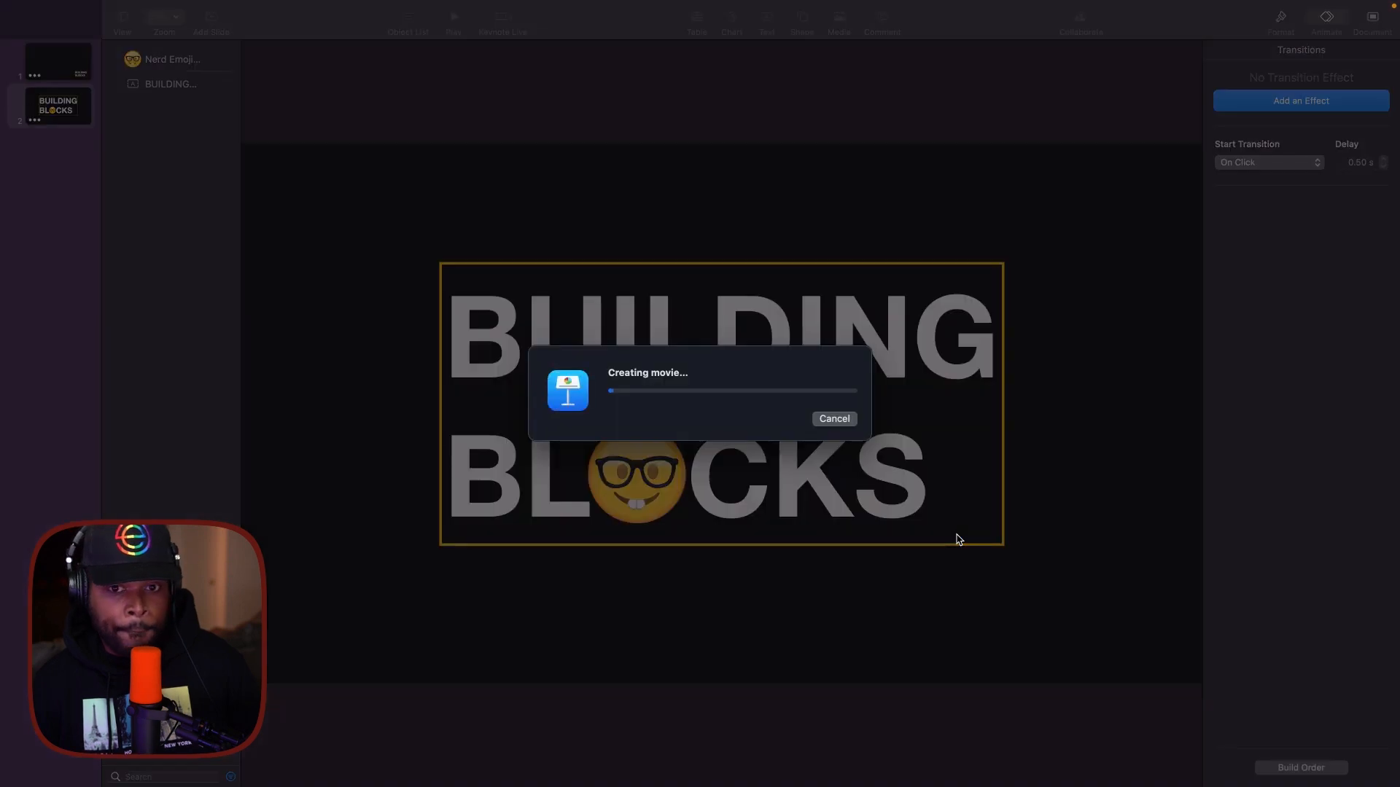